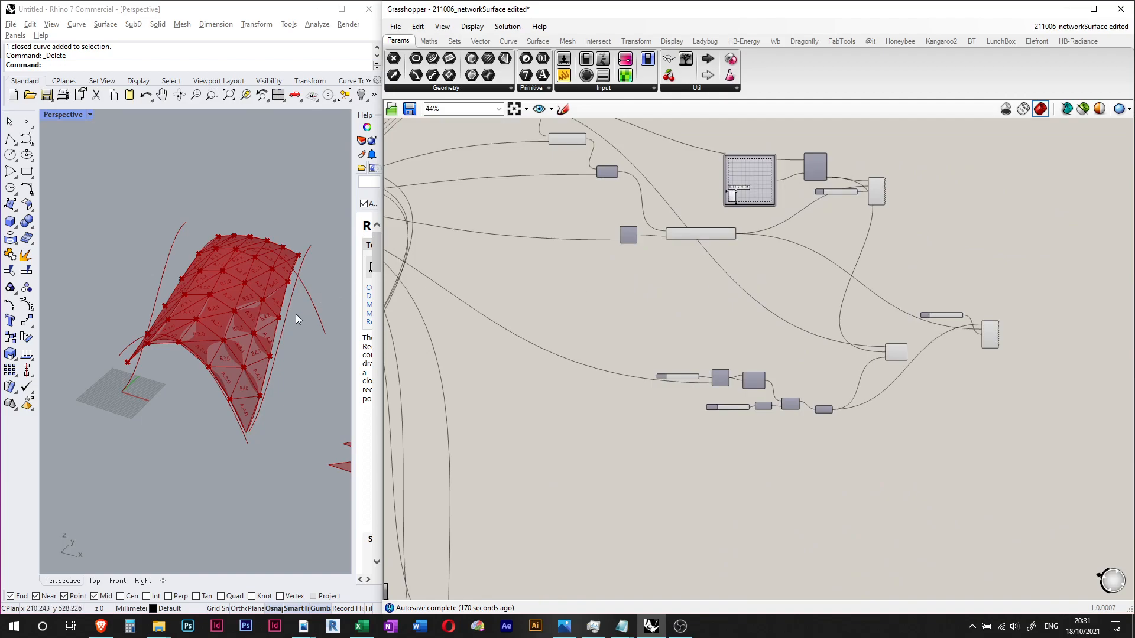
- Set the Step slider that spaces the flattened triangle panels to 84
scroll(134, 366, "down", 3)
scroll(193, 461, "down", 3)
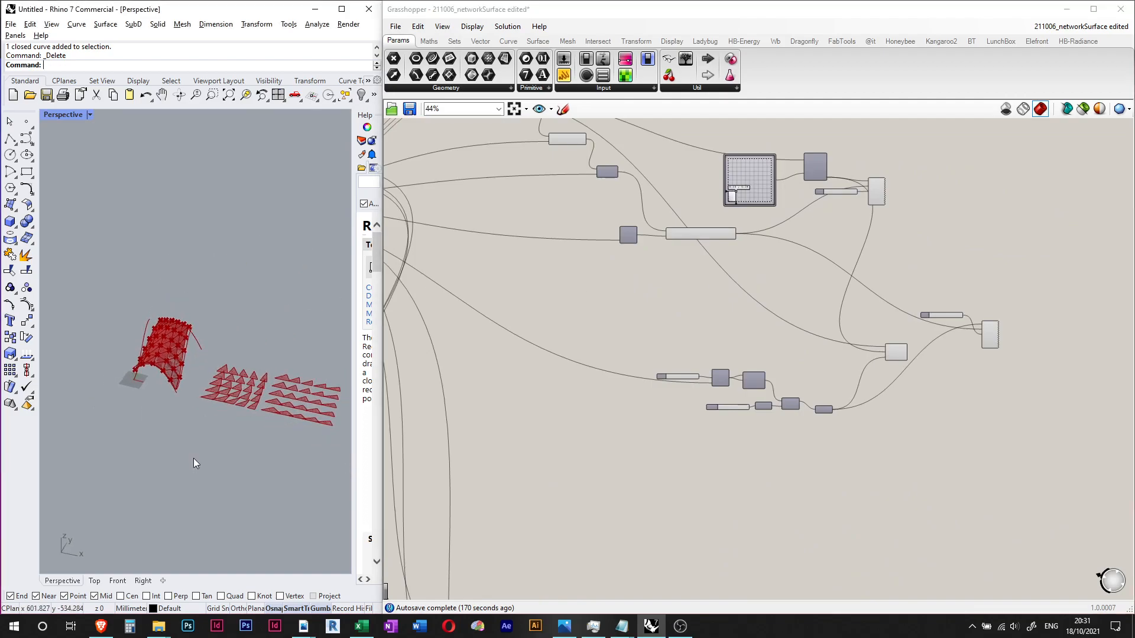
scroll(179, 417, "up", 5)
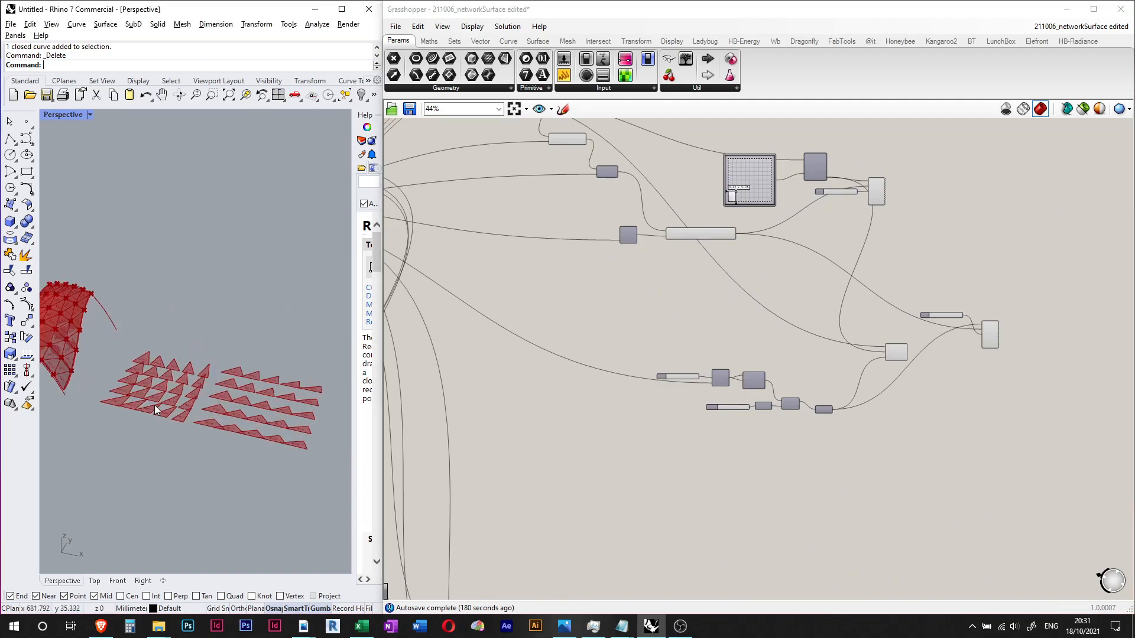
scroll(108, 403, "up", 1)
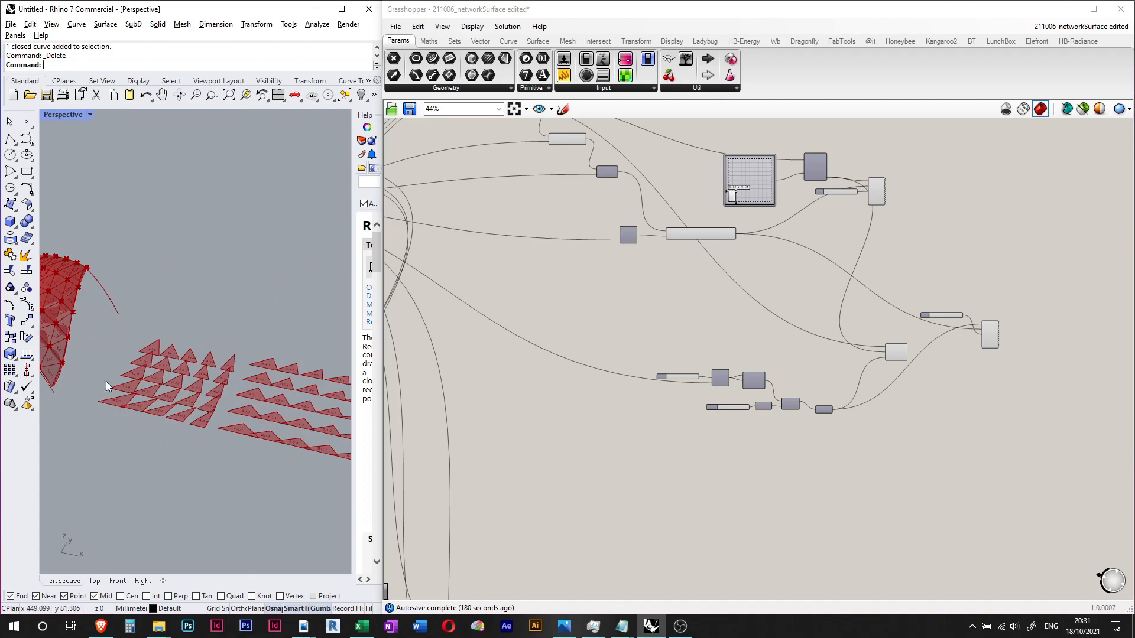
left_click(691, 421)
scroll(691, 385, "up", 5)
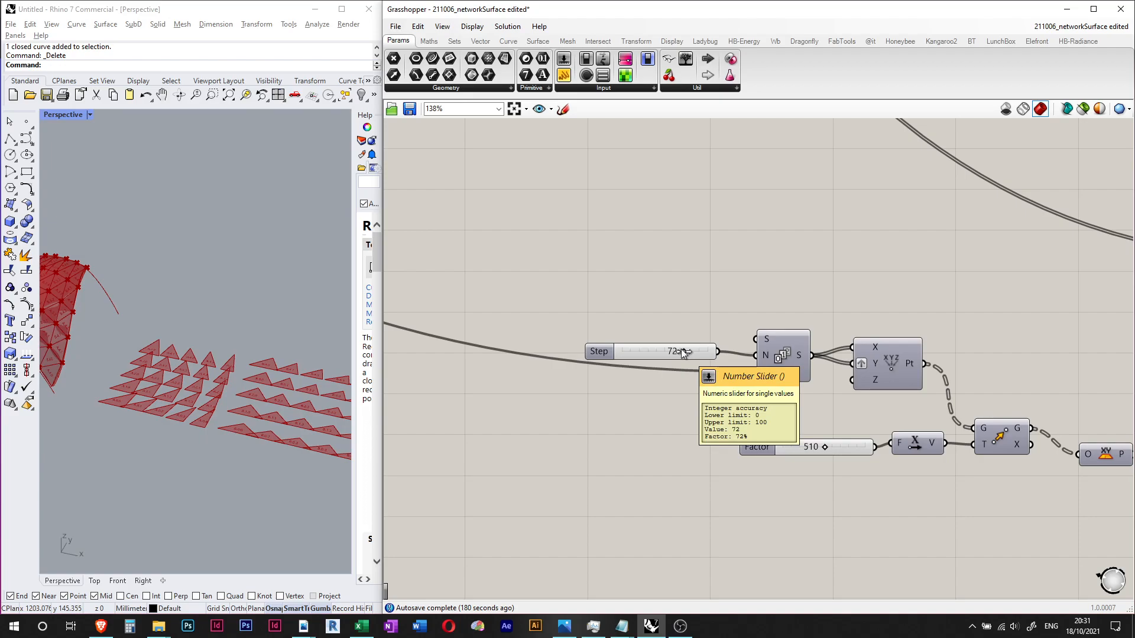
left_click_drag(684, 352, 659, 354)
left_click(626, 307)
- Set the V Count slider of the surface subdivision to 8 and inspect the laid-out triangles
scroll(625, 307, "down", 4)
right_click_drag(553, 253, 768, 367)
right_click_drag(605, 256, 904, 422)
right_click_drag(690, 340, 823, 301)
scroll(517, 325, "up", 6)
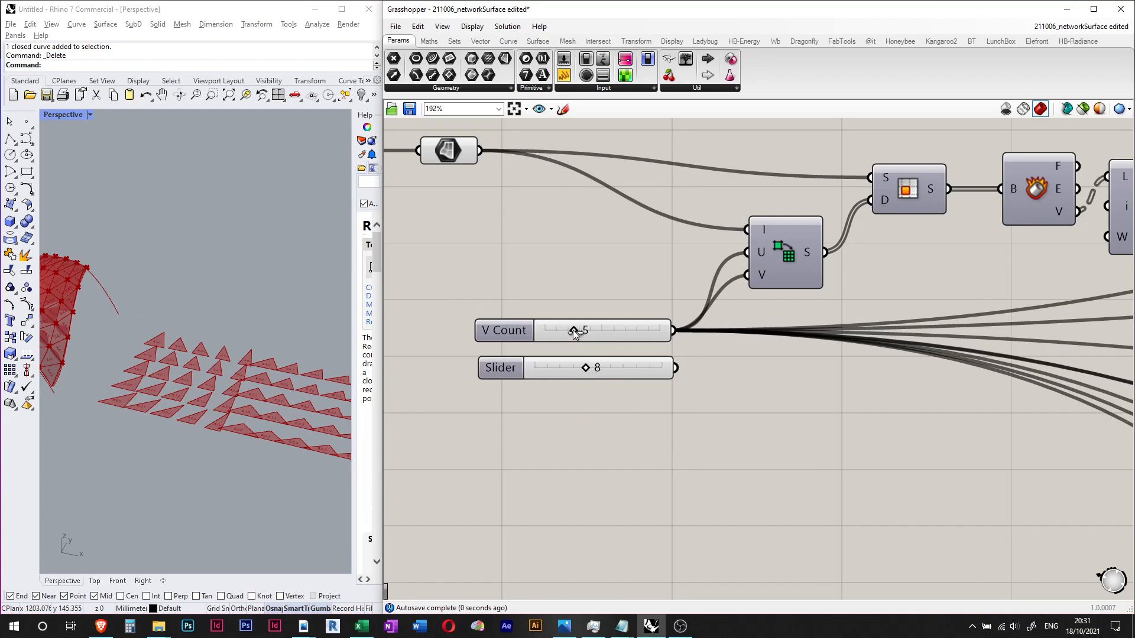
left_click_drag(575, 333, 591, 331)
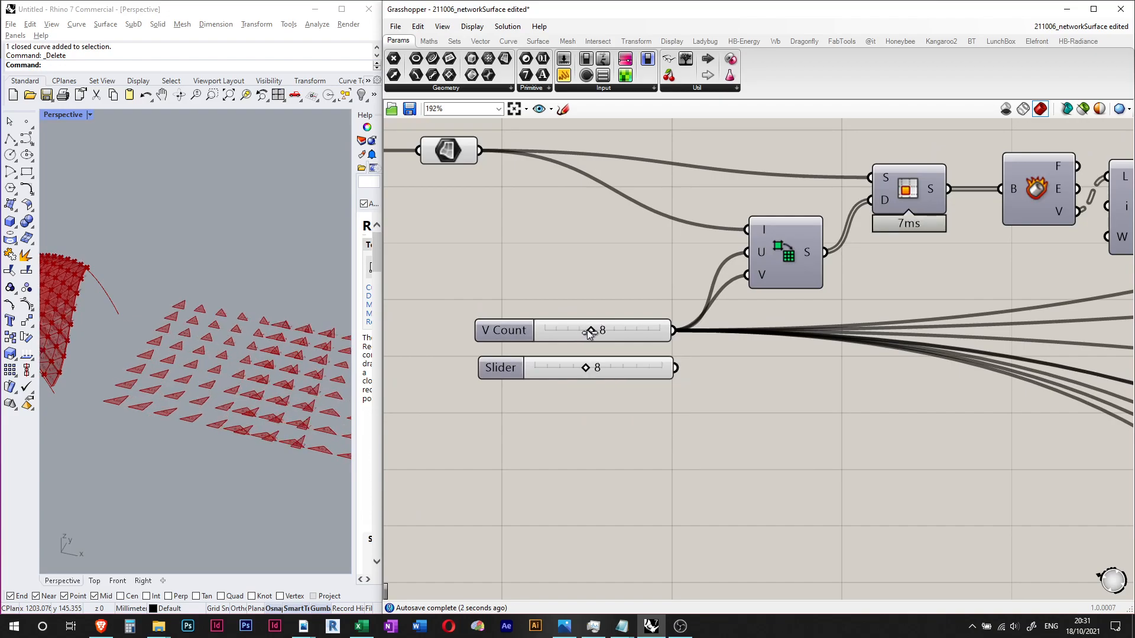
right_click_drag(272, 366, 260, 340)
scroll(261, 338, "up", 3)
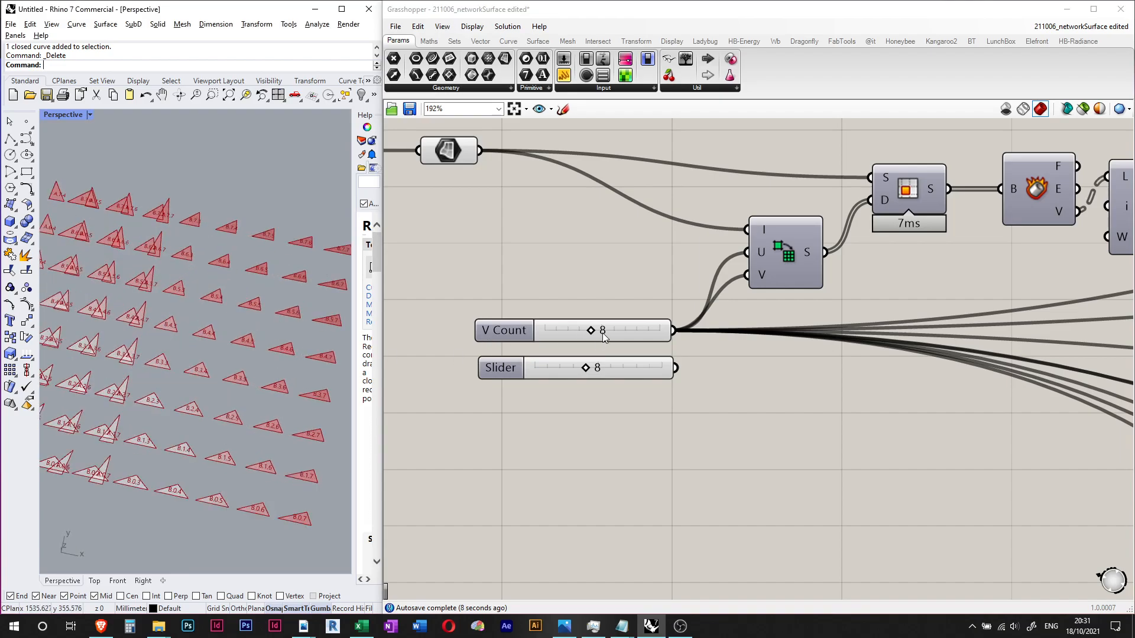
- Set the V Count slider to 9 and check the two triangle sets for overlap
mouse_move(588, 330)
left_mouse_down()
mouse_move(614, 331)
mouse_move(596, 333)
left_mouse_up()
scroll(229, 321, "down", 5)
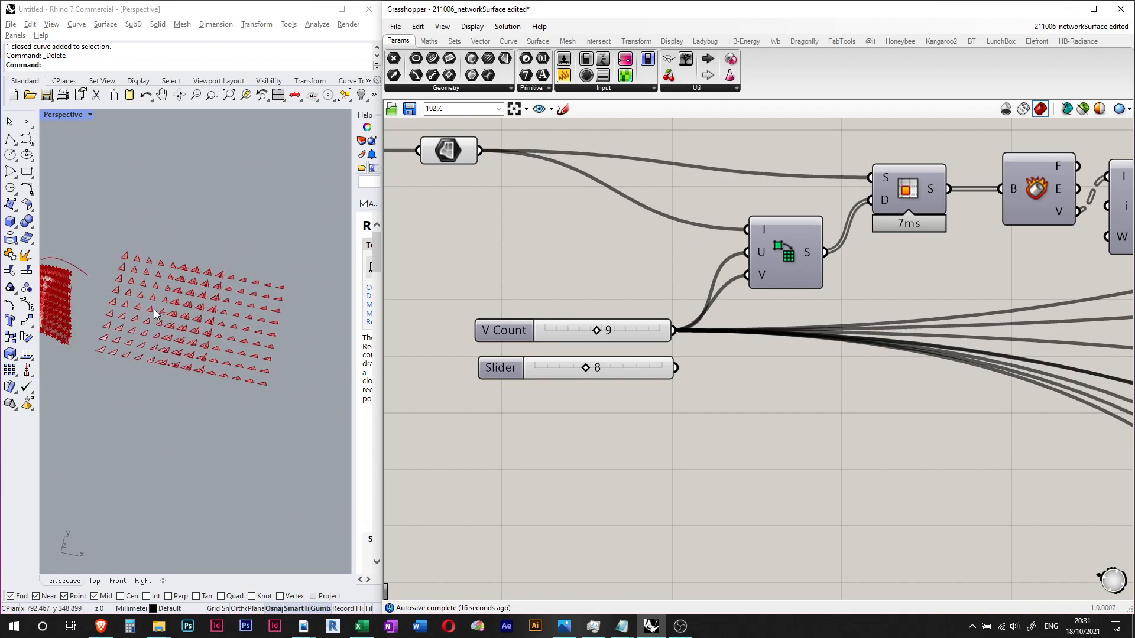
scroll(143, 310, "up", 3)
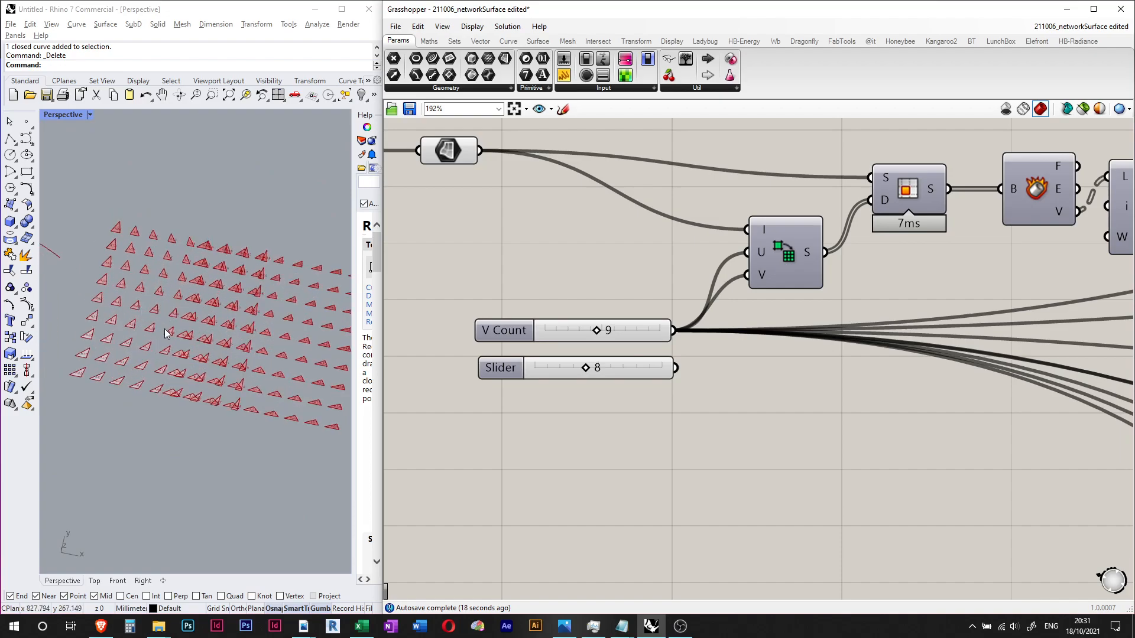
scroll(195, 360, "down", 3)
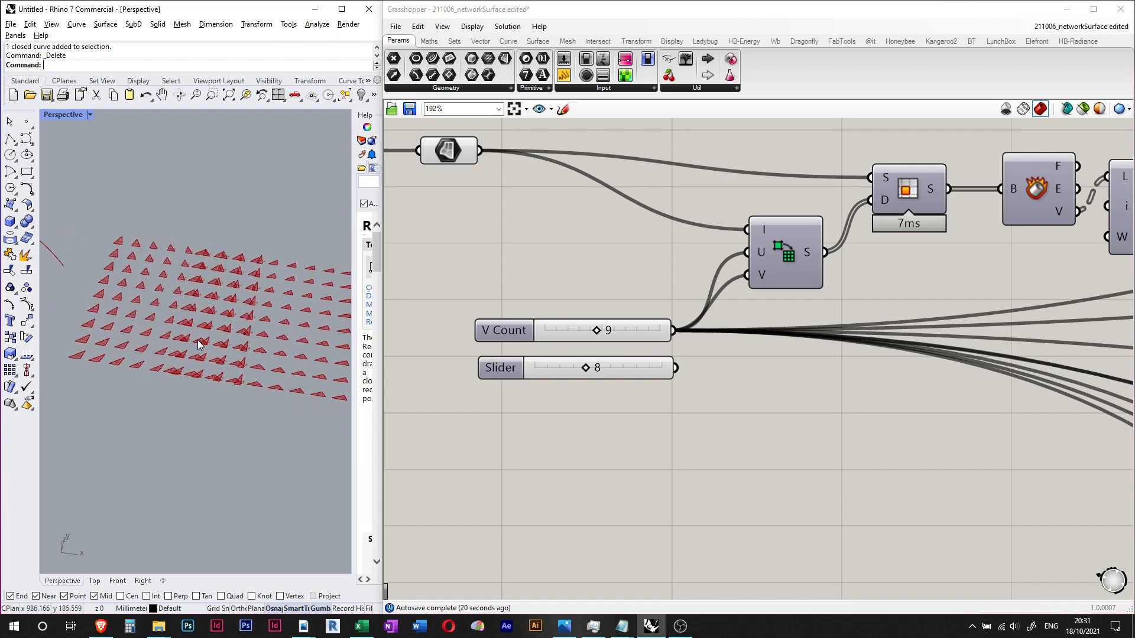
scroll(258, 335, "up", 3)
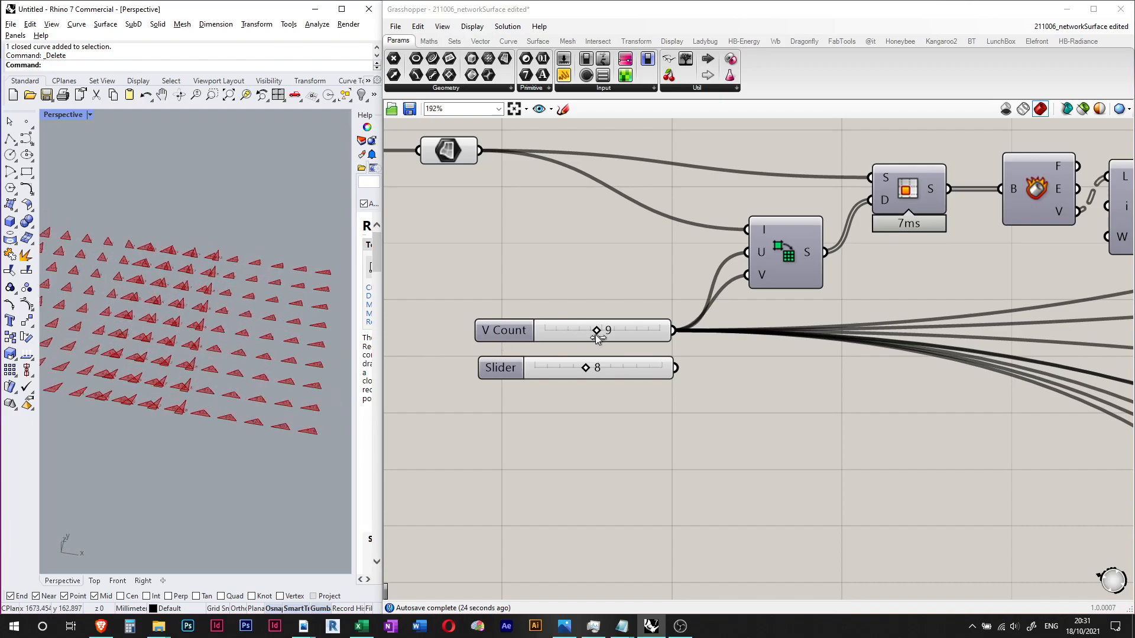
- Set the V Count slider to 5 and inspect the panelled surface
left_click_drag(597, 332, 572, 331)
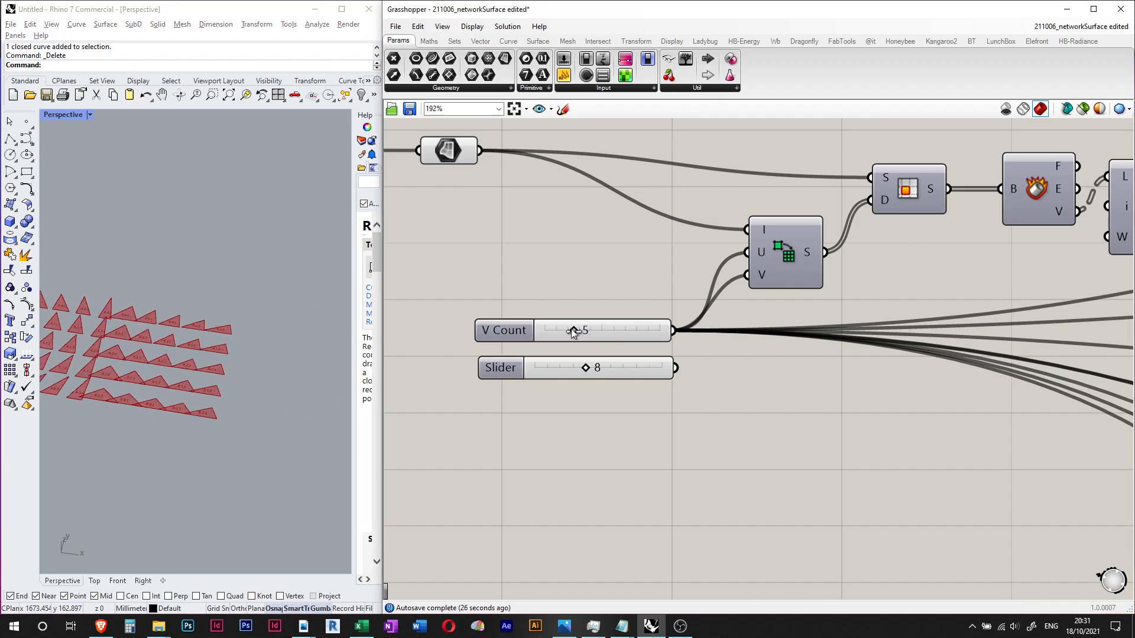
scroll(594, 254, "down", 2)
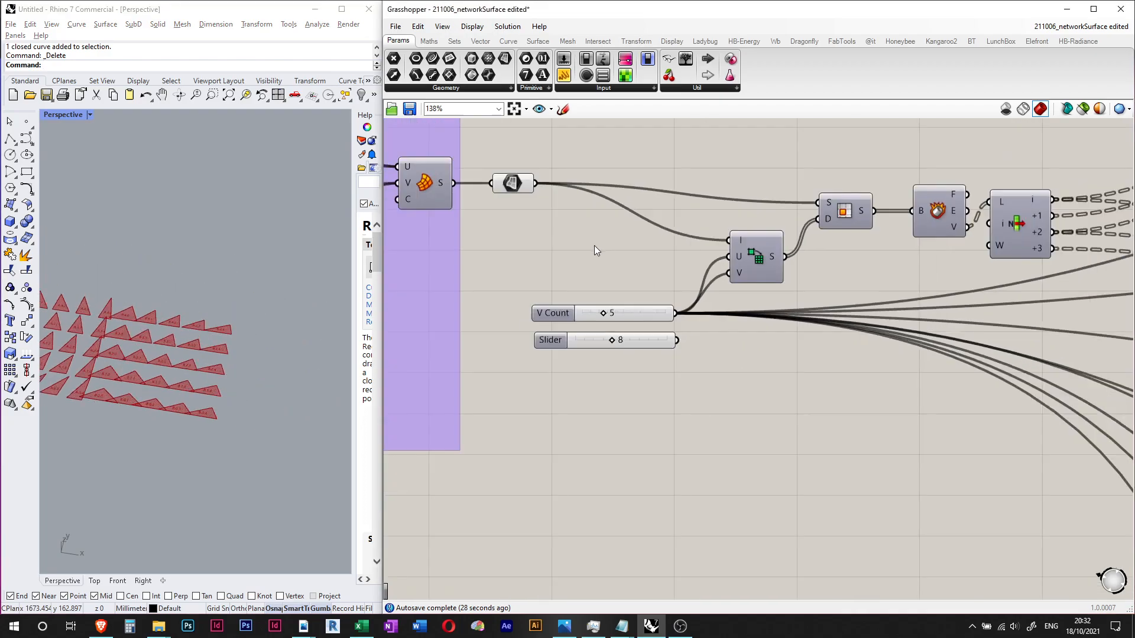
right_click_drag(263, 233, 68, 269)
scroll(69, 260, "up", 3)
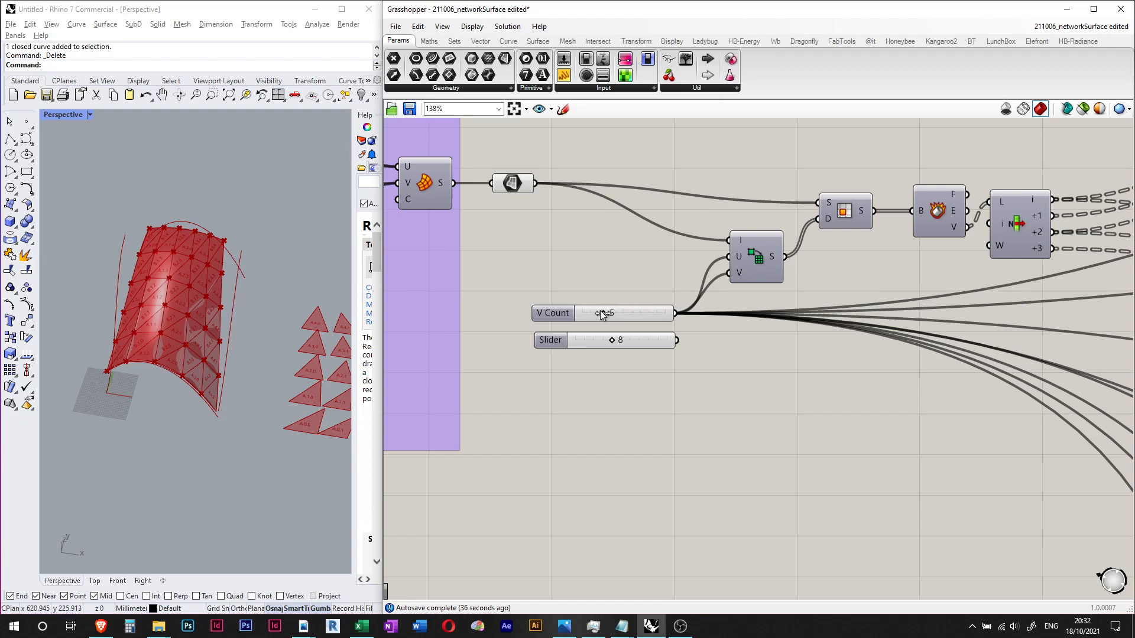
- Set the V Count slider to 8 and compare the surface with its flattened triangles
left_click_drag(602, 314, 615, 314)
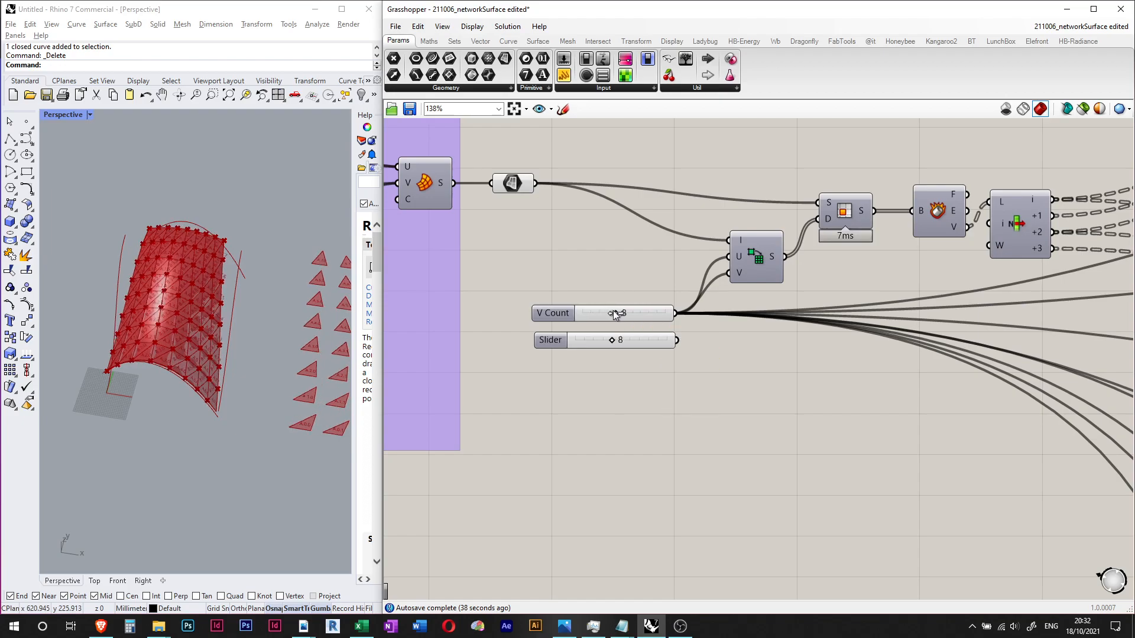
scroll(130, 268, "down", 5)
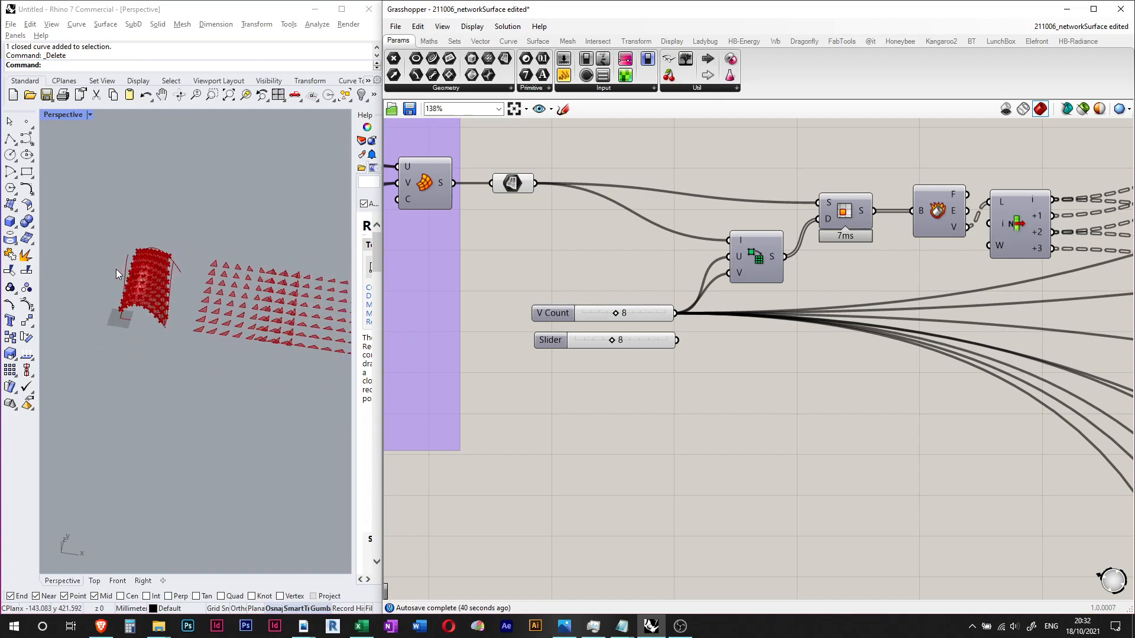
scroll(227, 286, "up", 3)
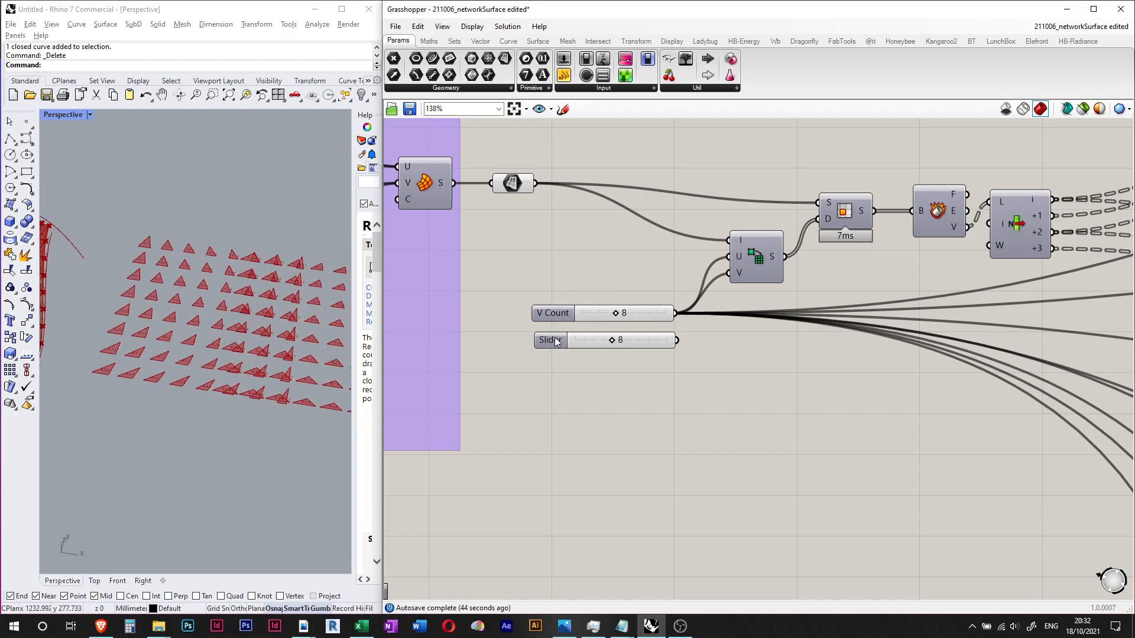
- Return the V Count slider to 5 subdivisions
left_click(618, 314)
left_click_drag(618, 314, 603, 313)
left_click(607, 276)
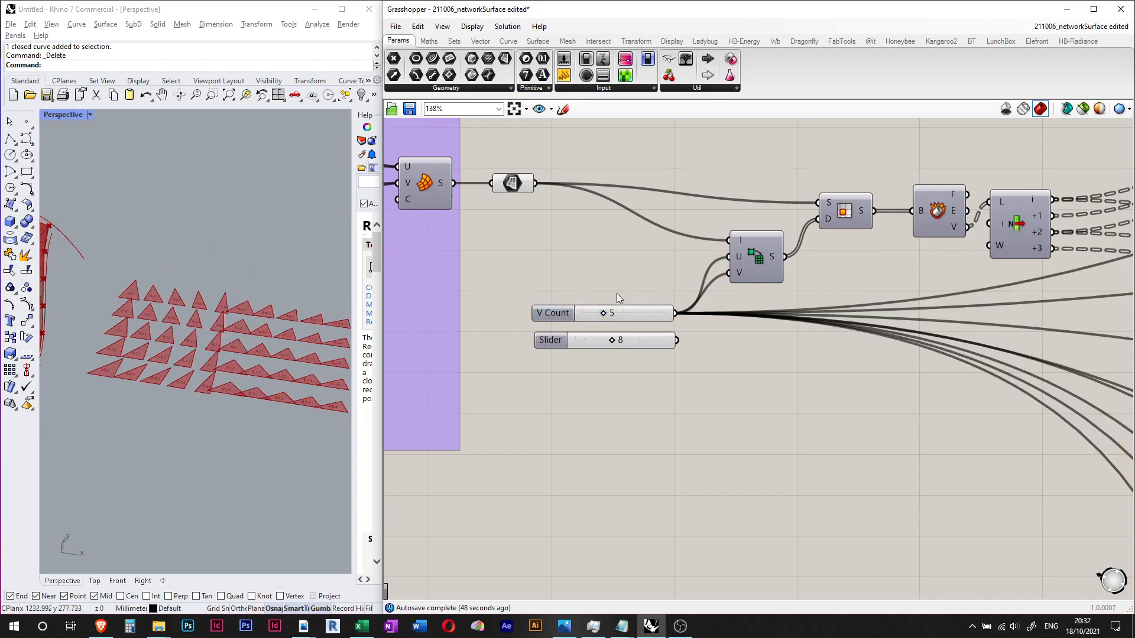
left_click(629, 314)
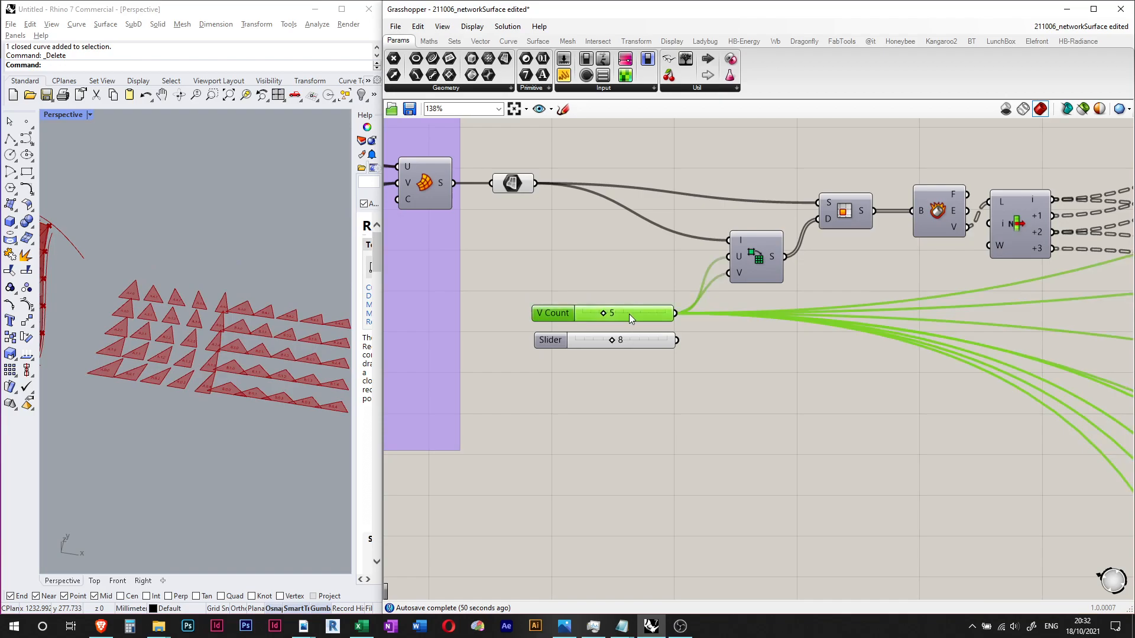
left_click(608, 291)
- Add a Relay fed by the V Count slider's output and place it near the Step slider and Series component
right_click_drag(630, 284, 596, 269)
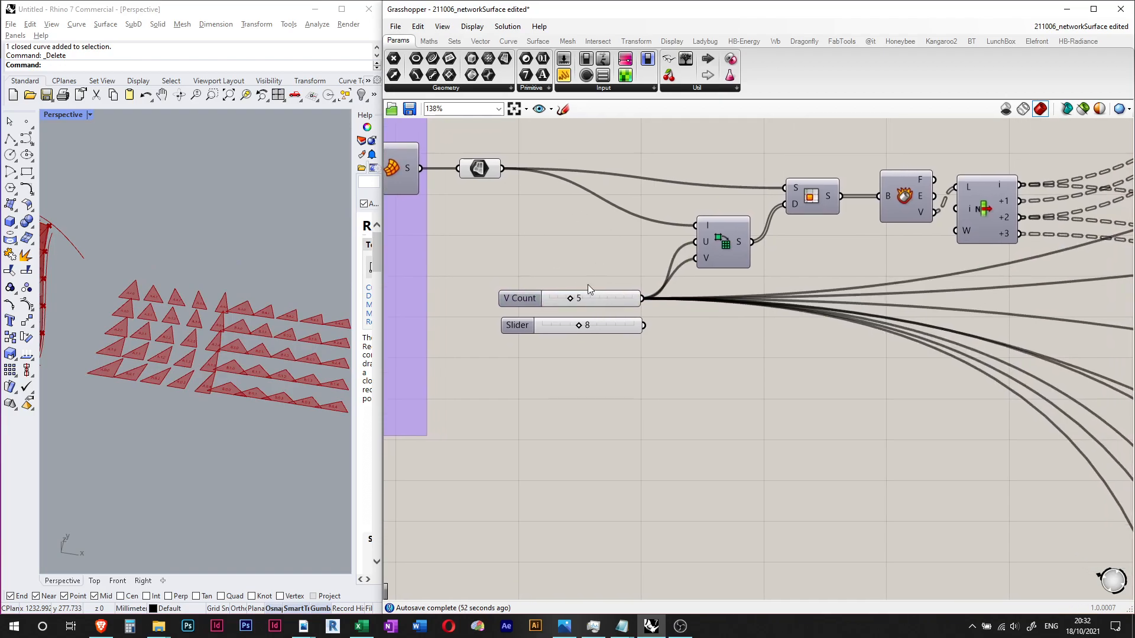
double_click(741, 371)
type("relay")
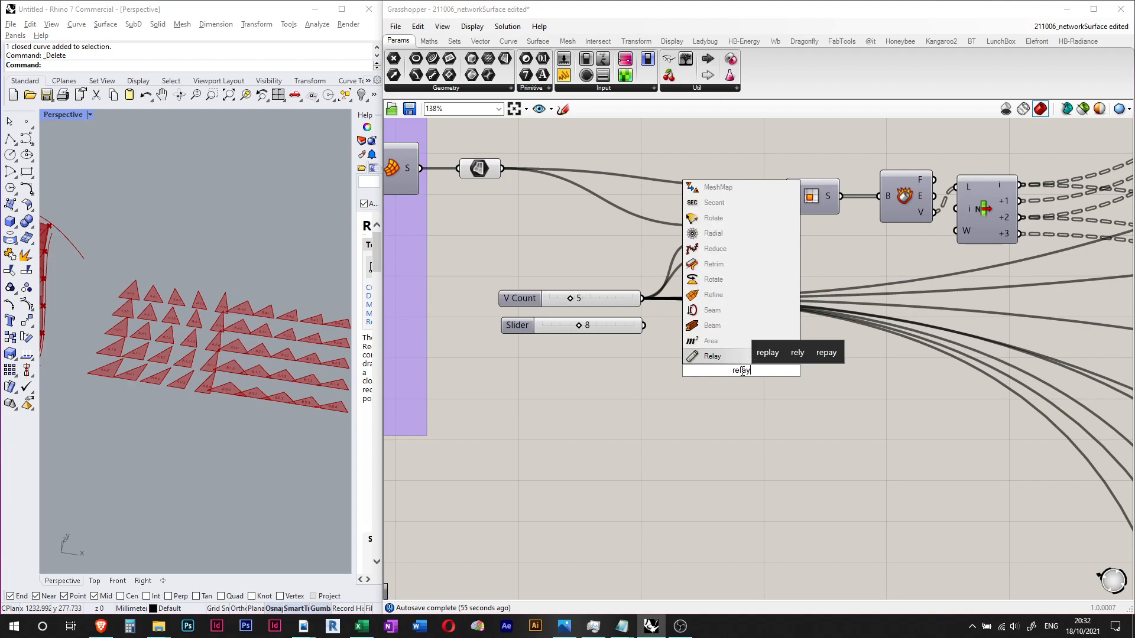
key("Return")
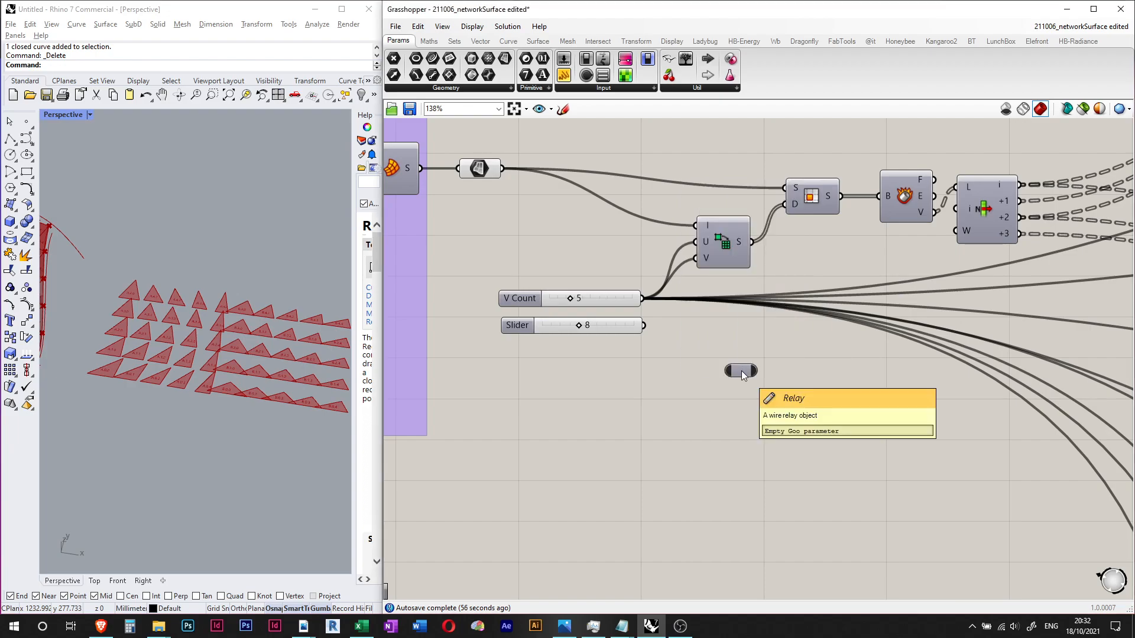
left_click_drag(644, 298, 638, 340)
scroll(680, 336, "down", 6)
scroll(857, 414, "up", 3)
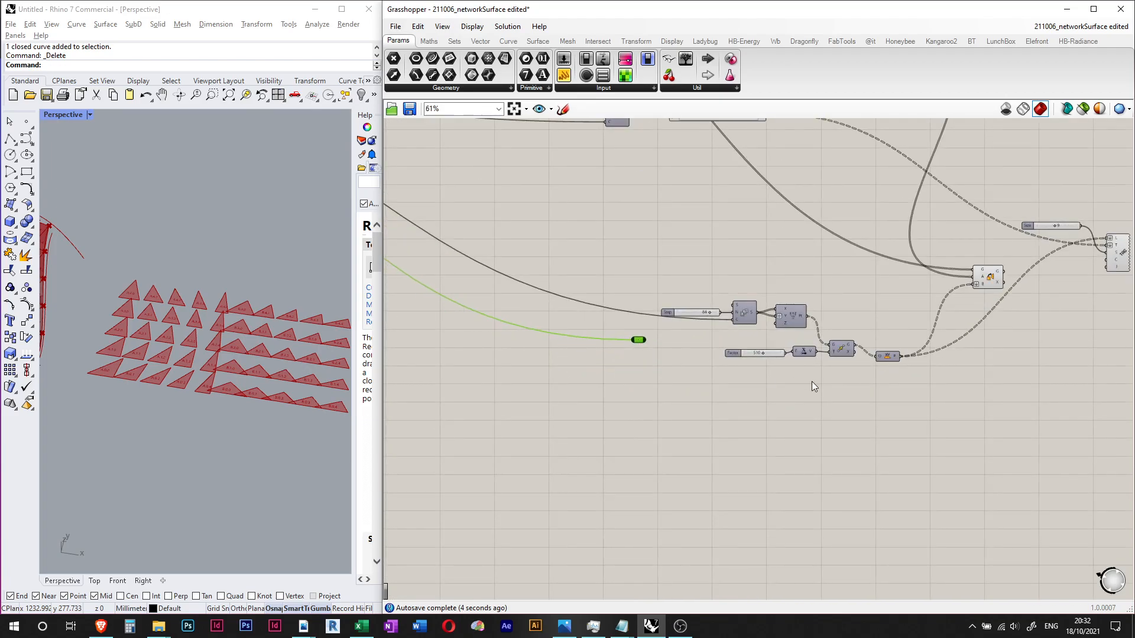
scroll(811, 381, "up", 3)
left_click(623, 281)
right_click_drag(623, 281, 575, 335)
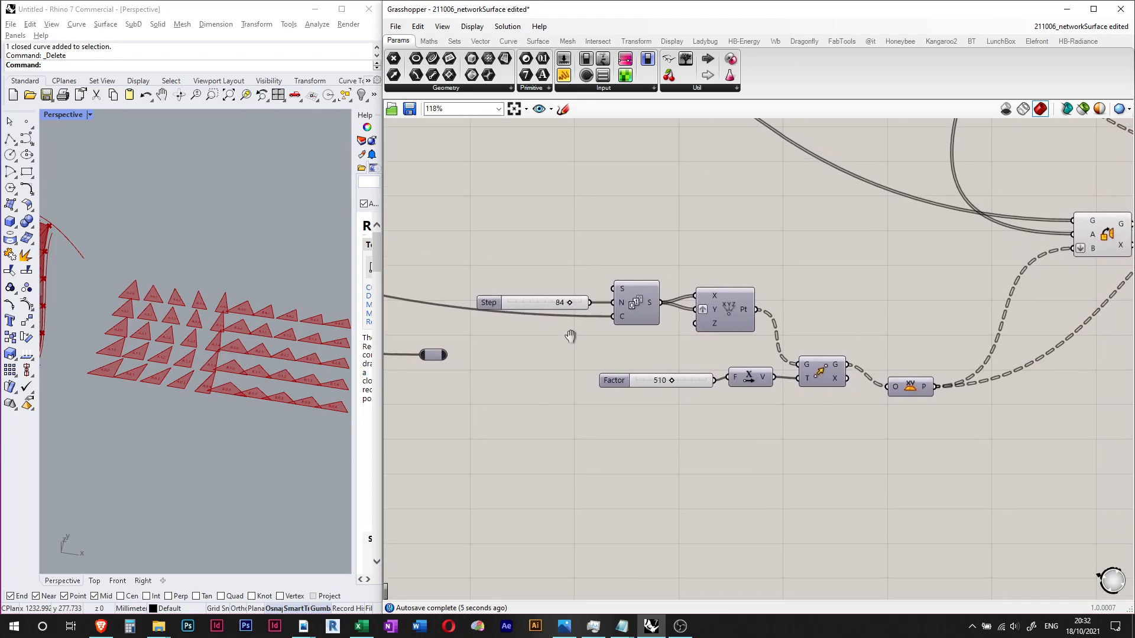
- Highlight the Construct Point grid and the moved points, and turn on the Move component's preview
left_click(725, 308)
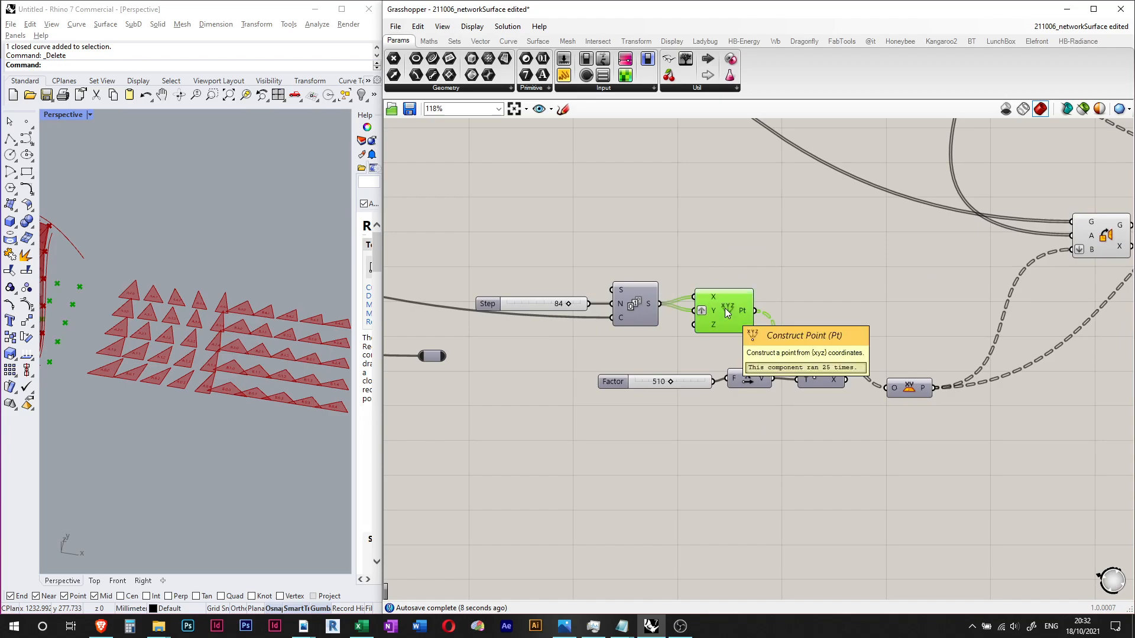
left_click(819, 374)
scroll(167, 314, "up", 4)
right_click_drag(141, 320, 168, 321)
right_click_drag(670, 238, 723, 200)
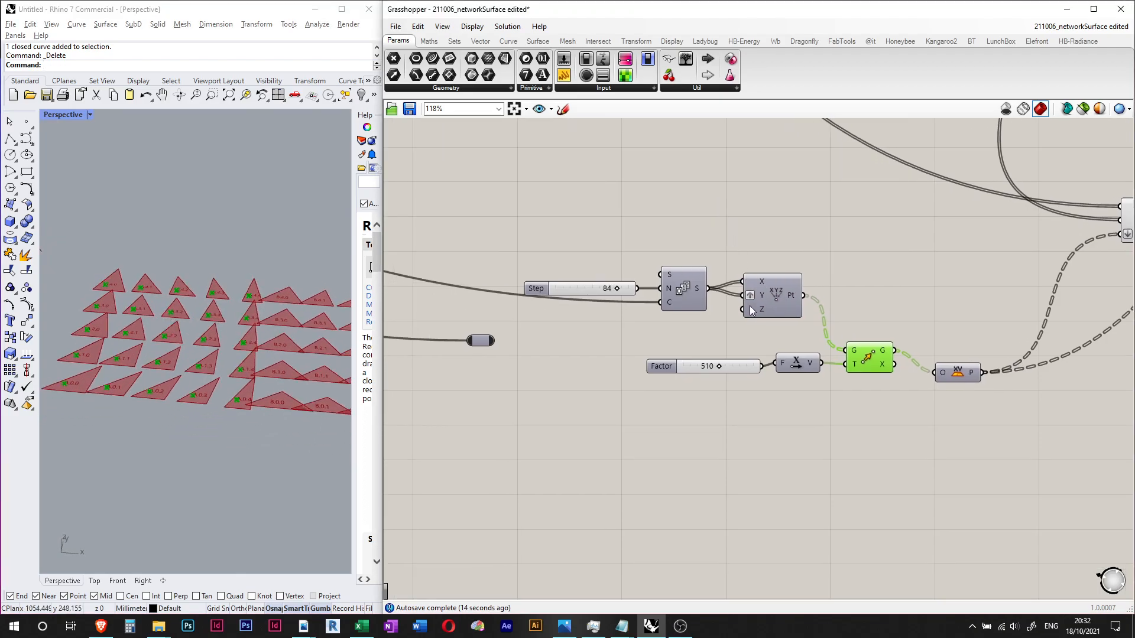
scroll(774, 289, "up", 2)
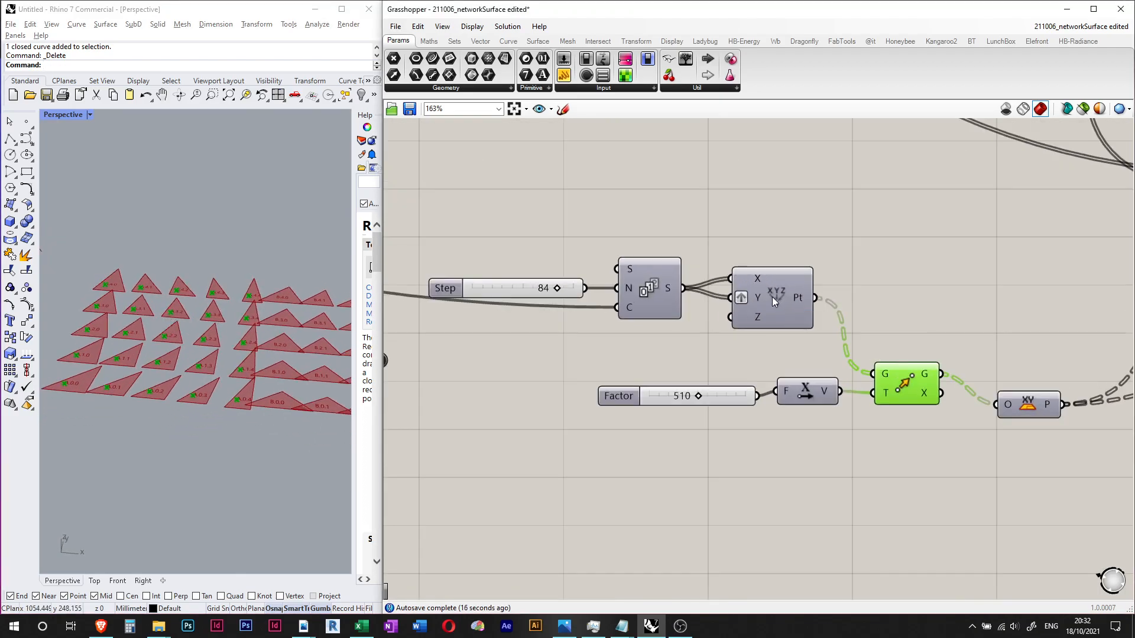
left_click(722, 196)
scroll(622, 190, "down", 4)
right_click_drag(622, 190, 706, 217)
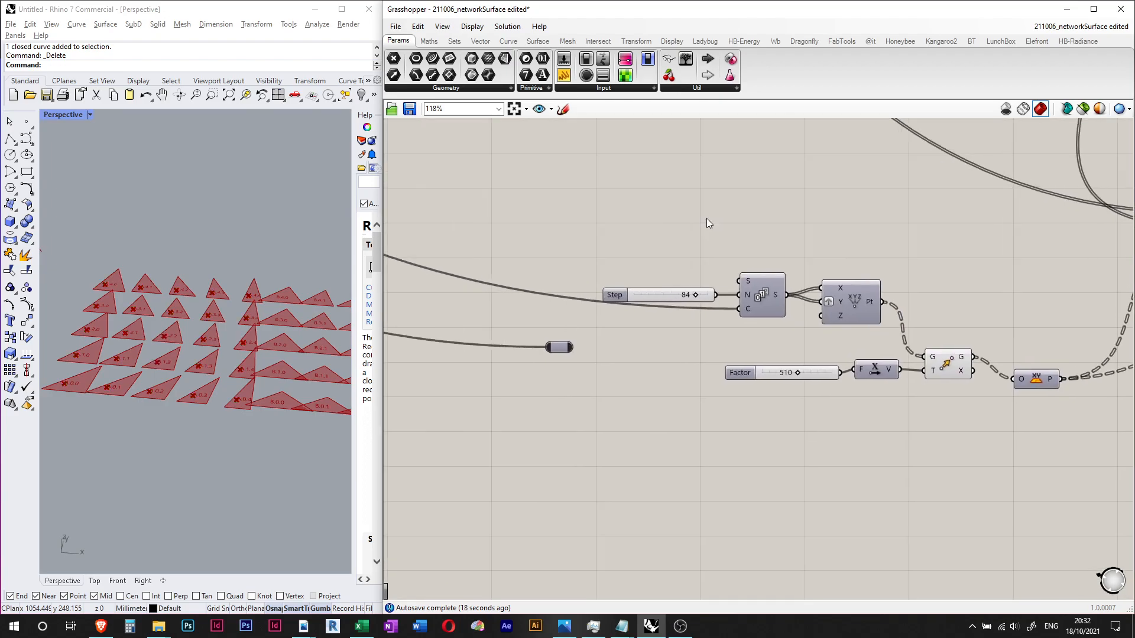
- Set the Step slider to 79 and inspect the Series component's Step and Count inputs
scroll(676, 251, "up", 2)
mouse_move(705, 316)
left_mouse_down()
mouse_move(658, 314)
mouse_move(699, 314)
left_mouse_up()
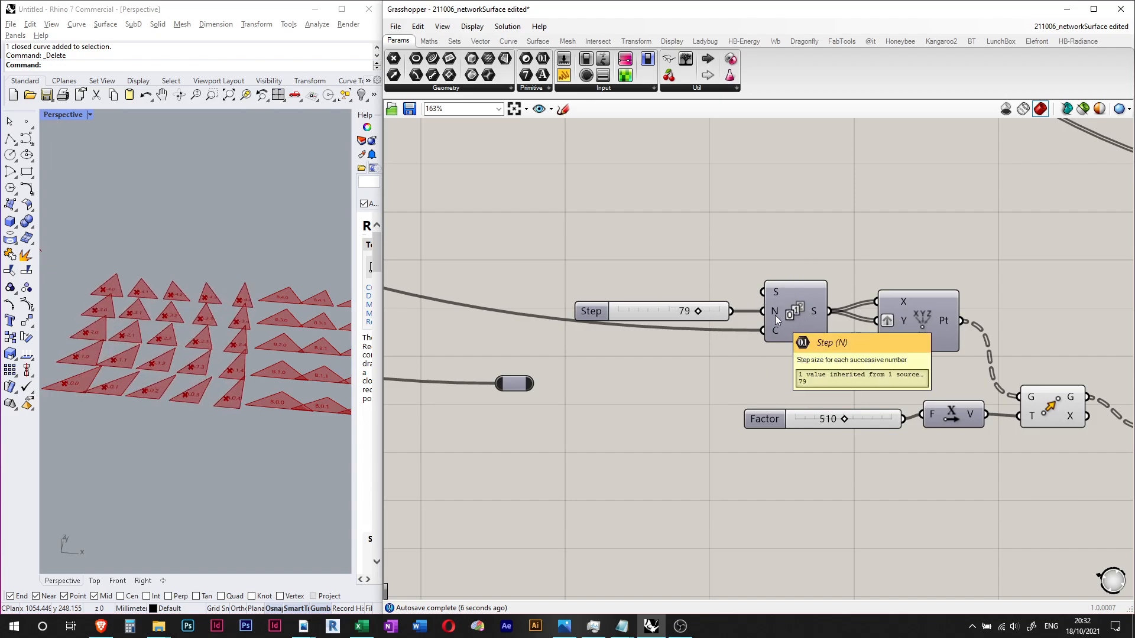
mouse_move(774, 311)
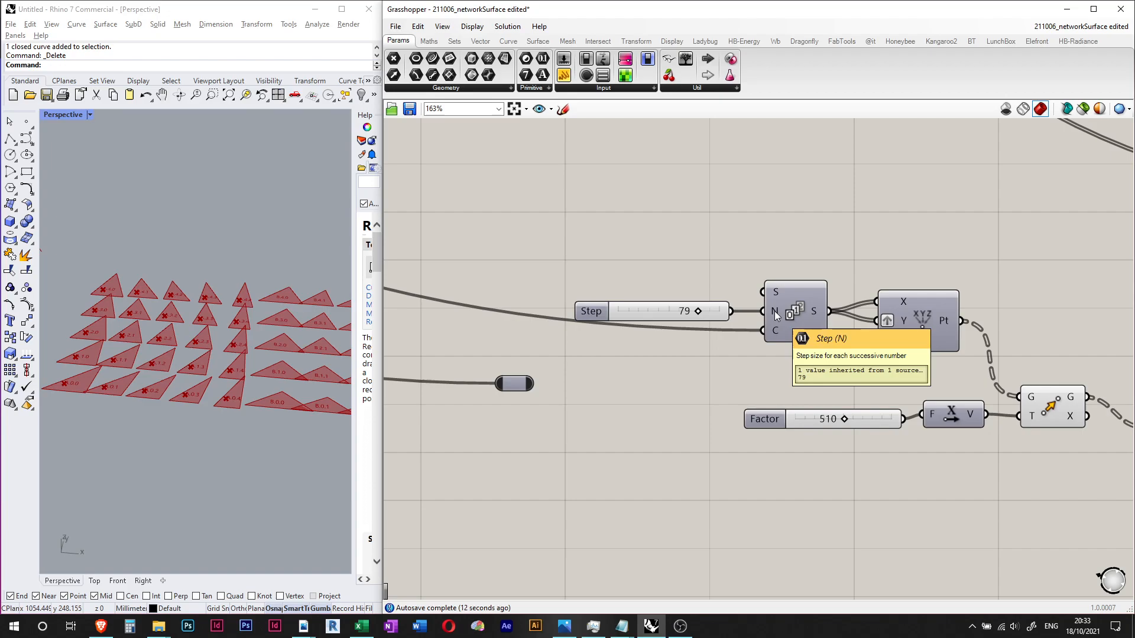
mouse_move(776, 333)
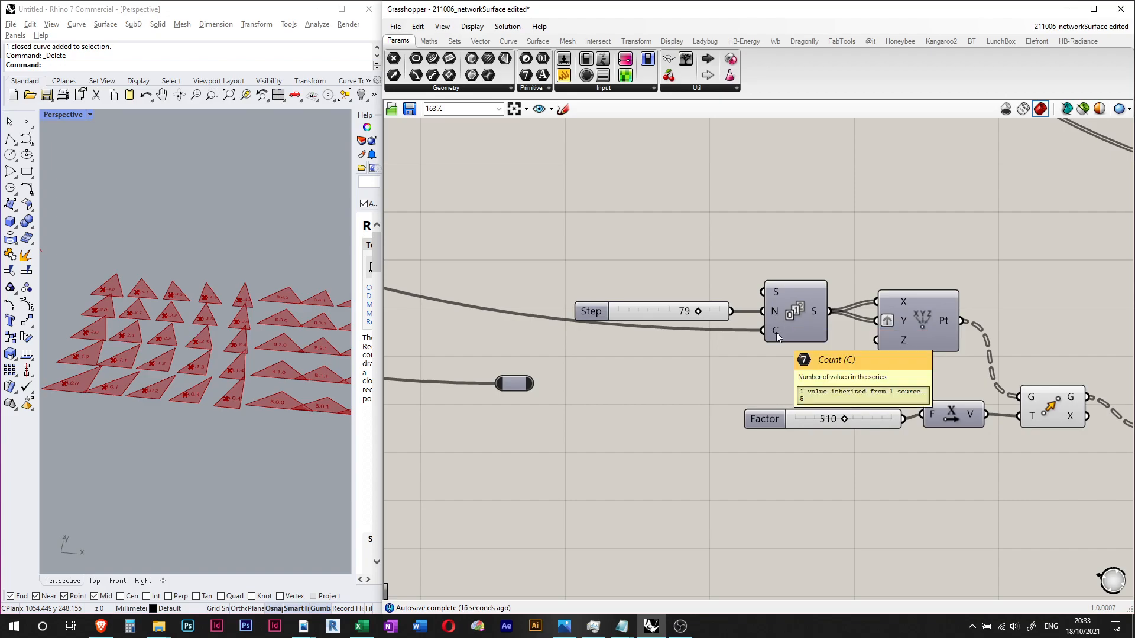
- Trace the wire between the V Count slider and the Series component's Count input
scroll(775, 332, "down", 7)
right_click_drag(613, 218, 819, 305)
scroll(429, 266, "up", 4)
scroll(643, 276, "up", 3)
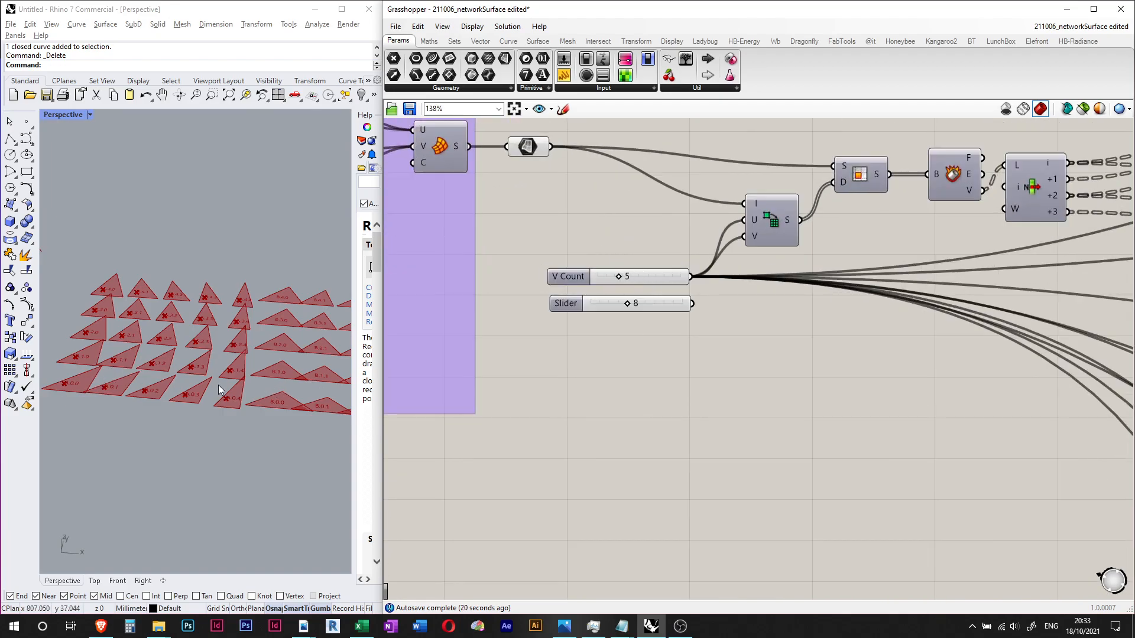
scroll(643, 369, "down", 5)
right_click_drag(828, 461, 478, 296)
right_click_drag(787, 378, 526, 290)
scroll(772, 328, "up", 6)
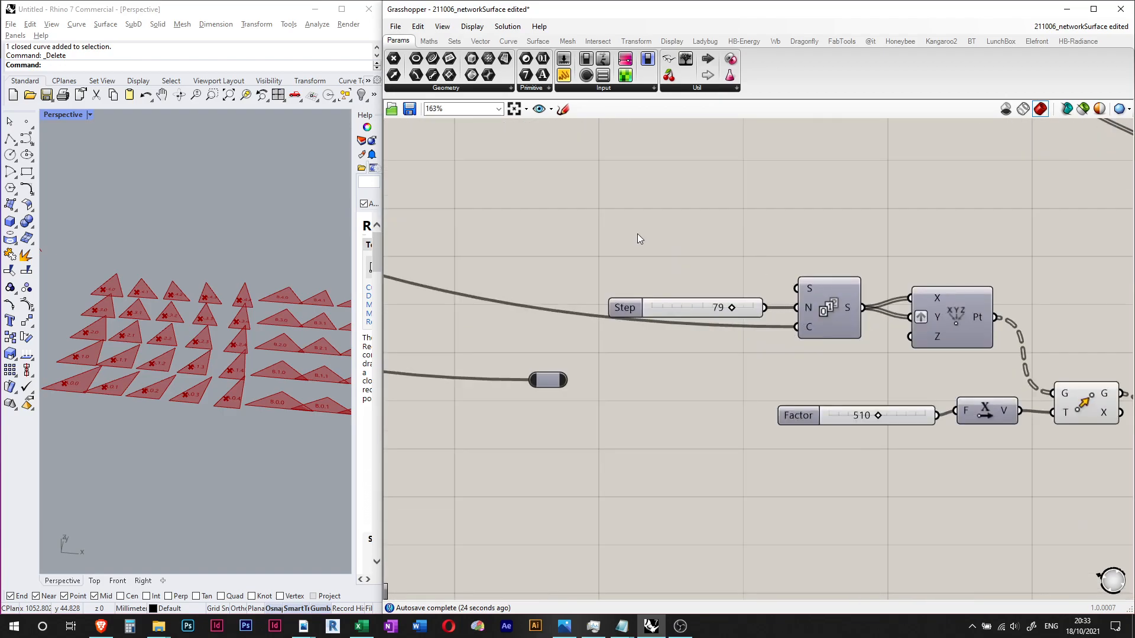
right_click_drag(627, 212, 655, 230)
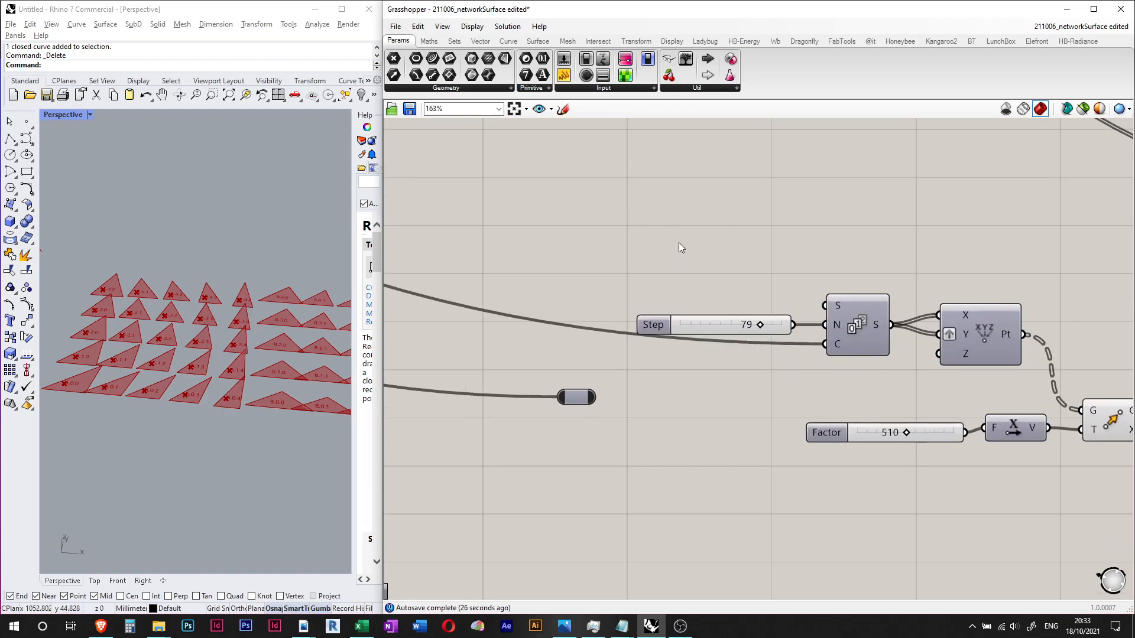
right_click_drag(719, 250, 738, 259)
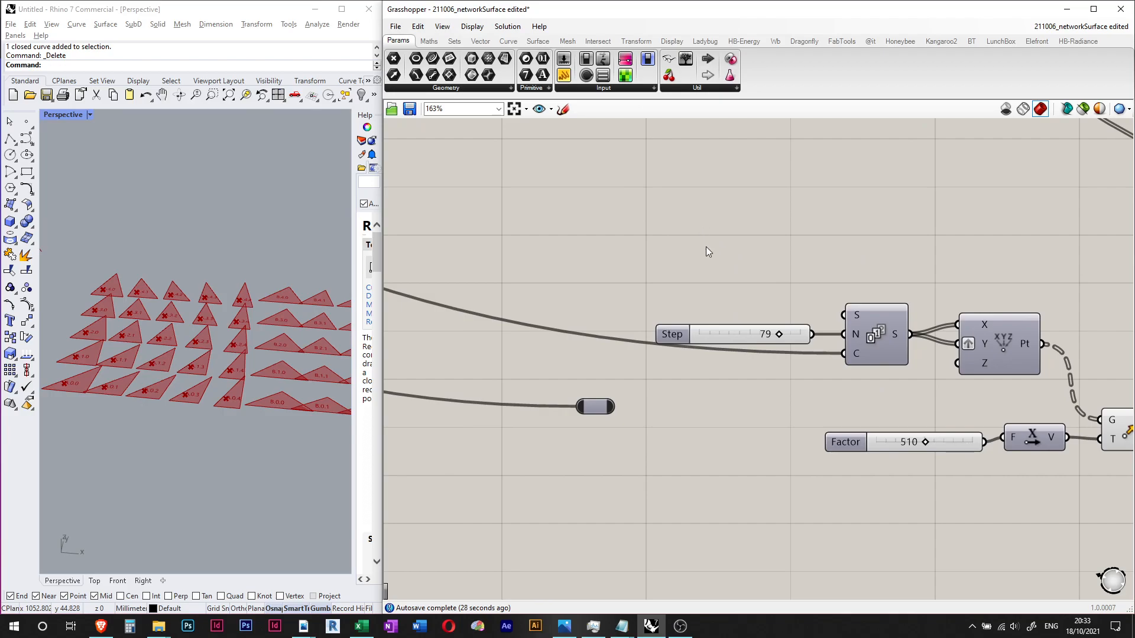
- Add a panel containing 400 above the Step slider
right_click_drag(151, 456, 68, 380)
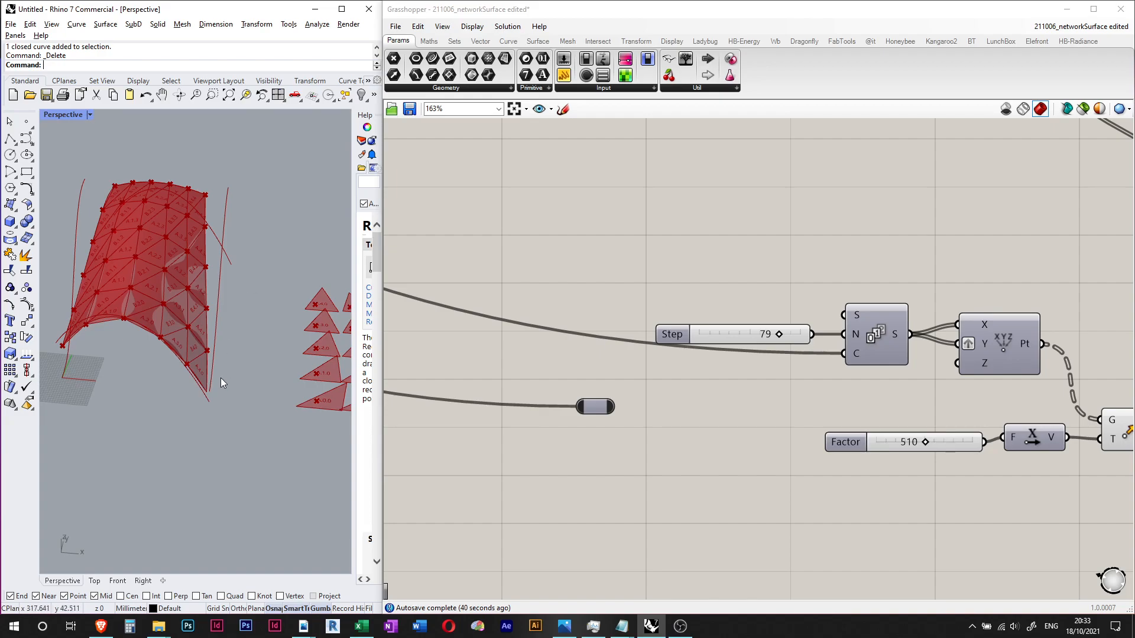
scroll(69, 329, "down", 3)
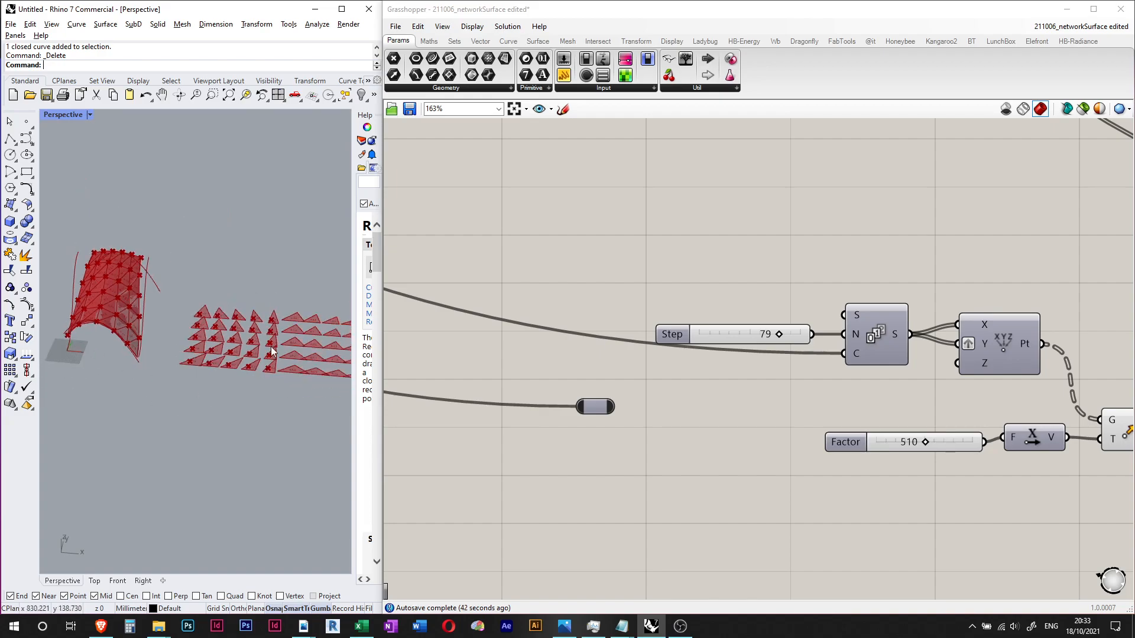
scroll(260, 354, "up", 3)
left_click(693, 245)
double_click(693, 245)
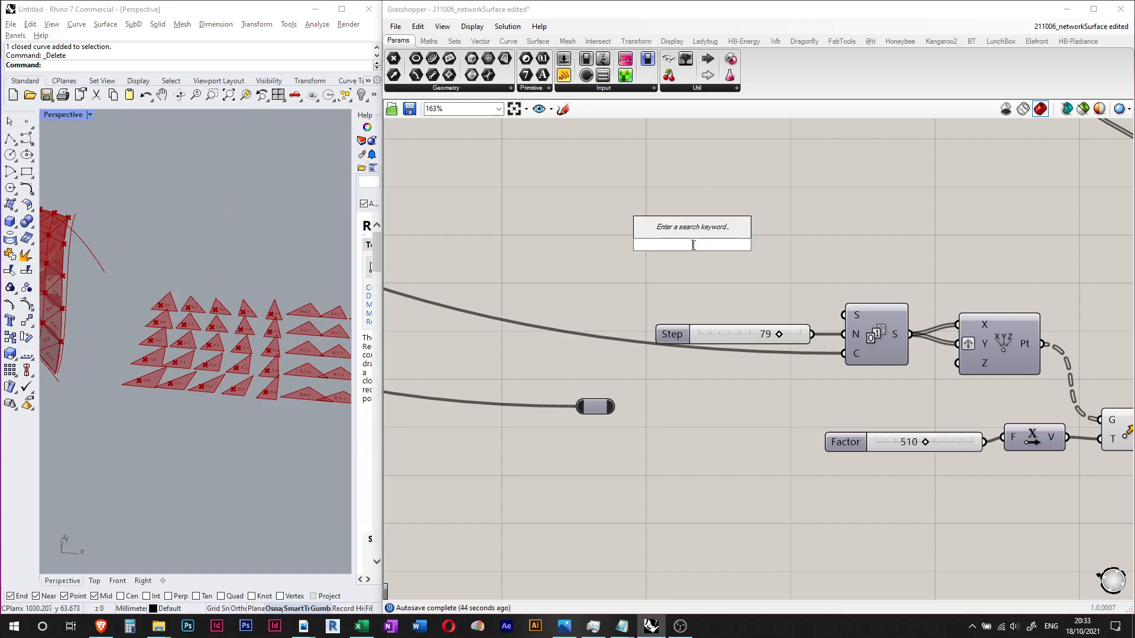
type("\"")
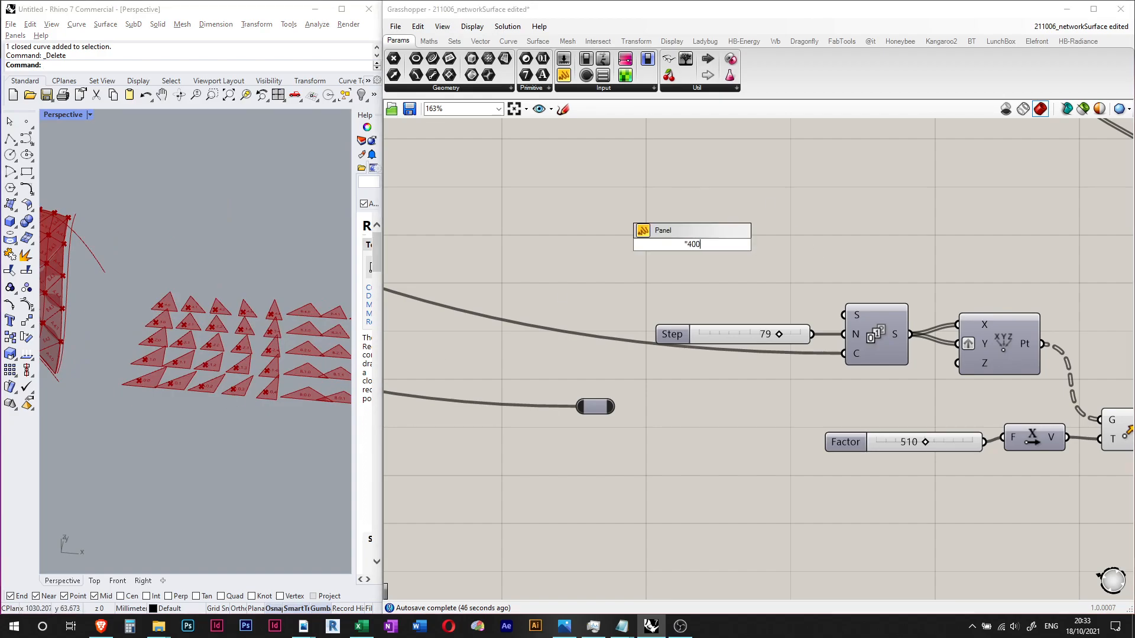
type("400")
key("Return")
left_click_drag(693, 244, 725, 260)
left_click(725, 219)
- Add a Division component and place it beside the 400 panel, above the Series component
right_click_drag(756, 299, 758, 234)
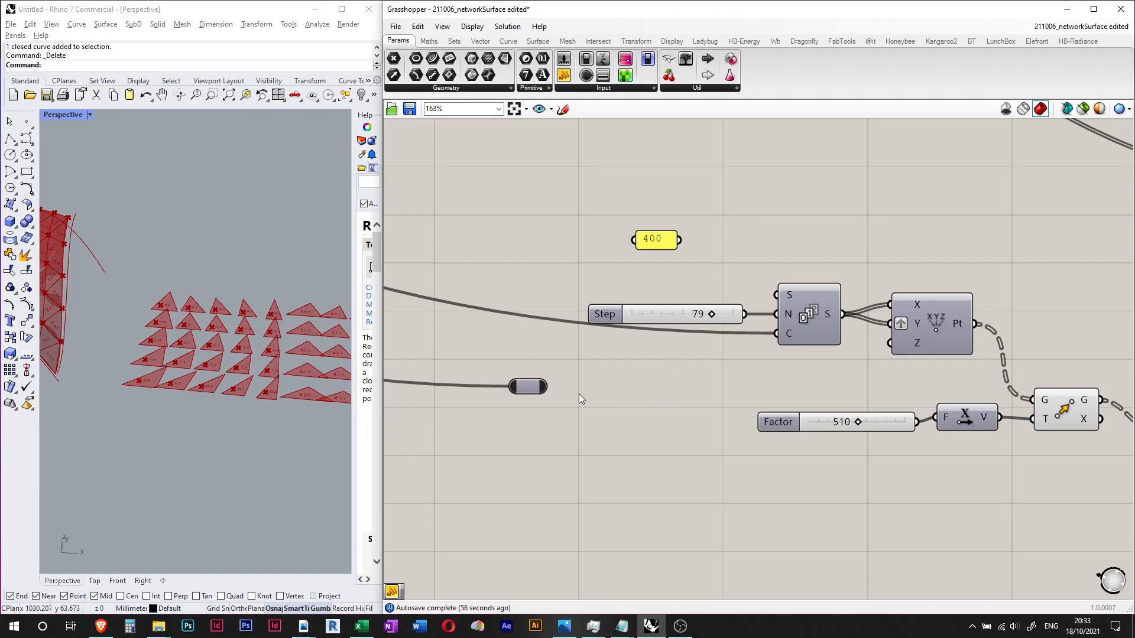
scroll(230, 351, "up", 6)
scroll(216, 361, "down", 4)
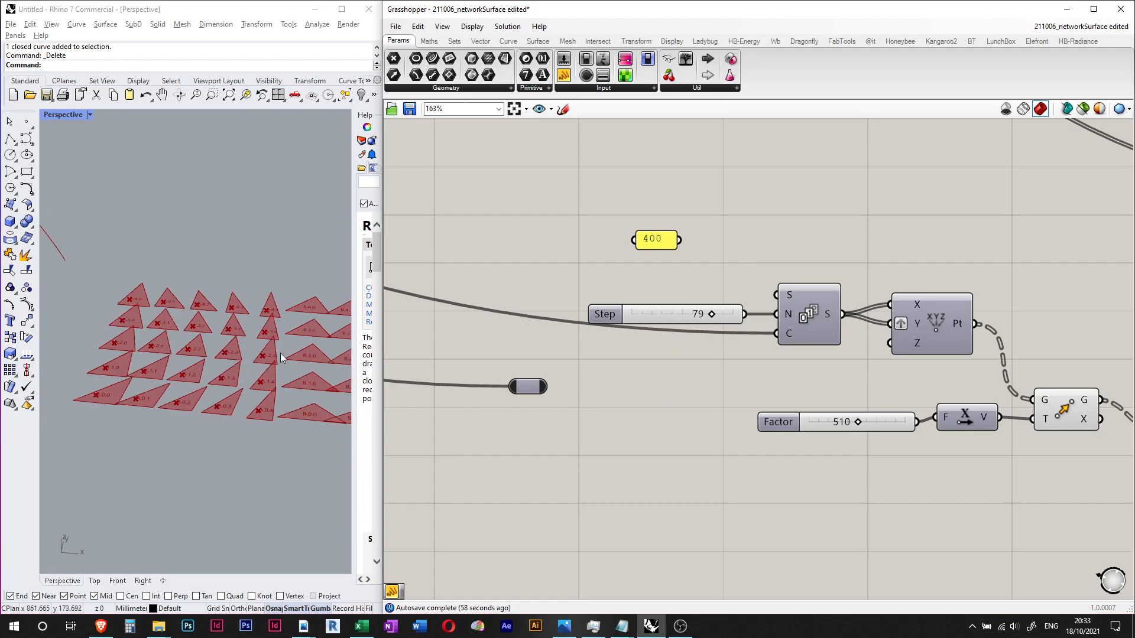
right_click_drag(621, 237, 643, 226)
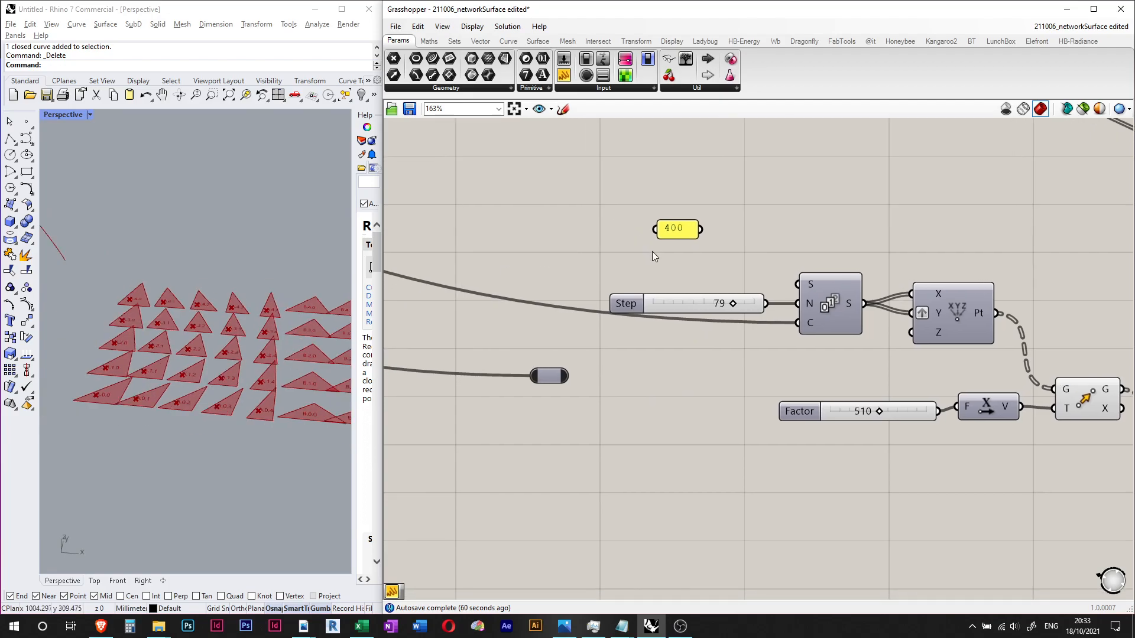
double_click(654, 254)
type("divisio")
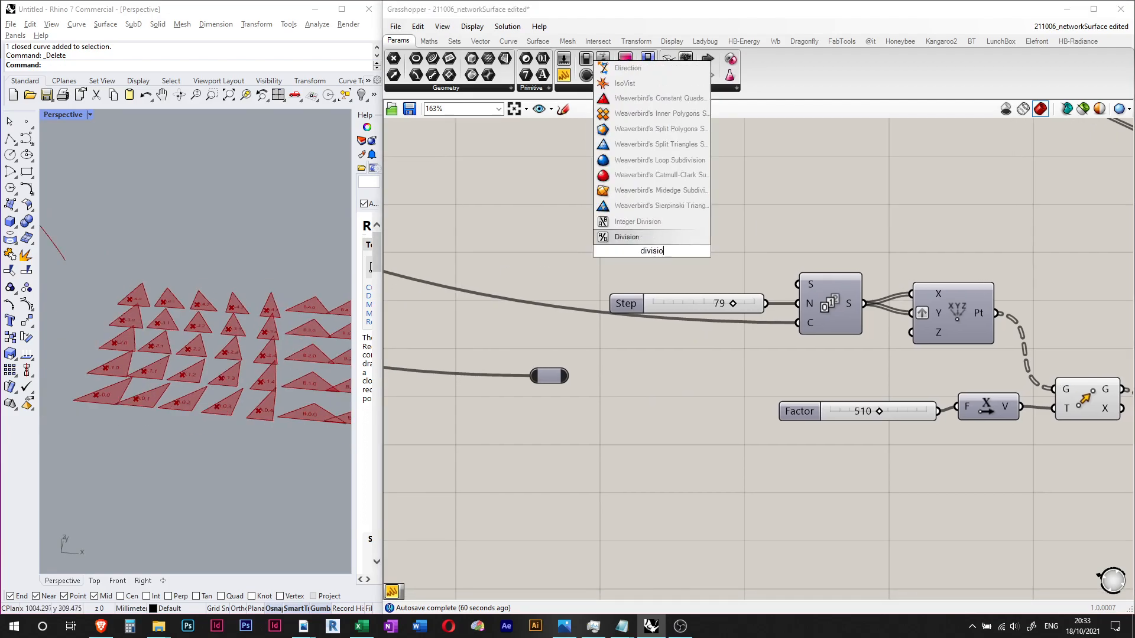
key("Return")
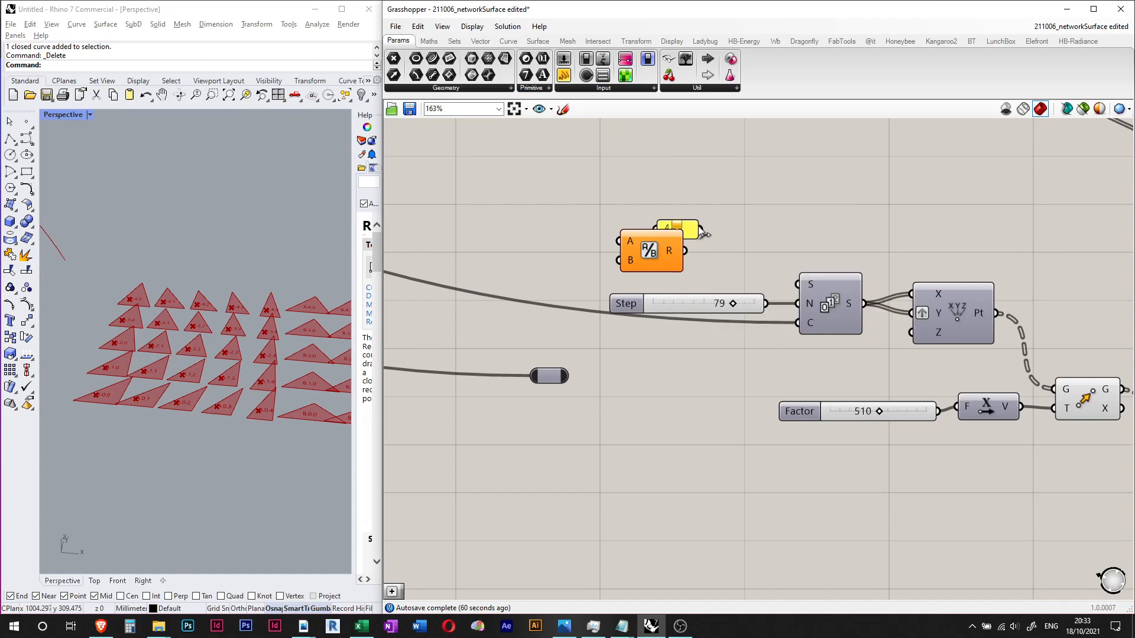
left_click_drag(691, 223, 691, 225)
left_click_drag(648, 265, 784, 253)
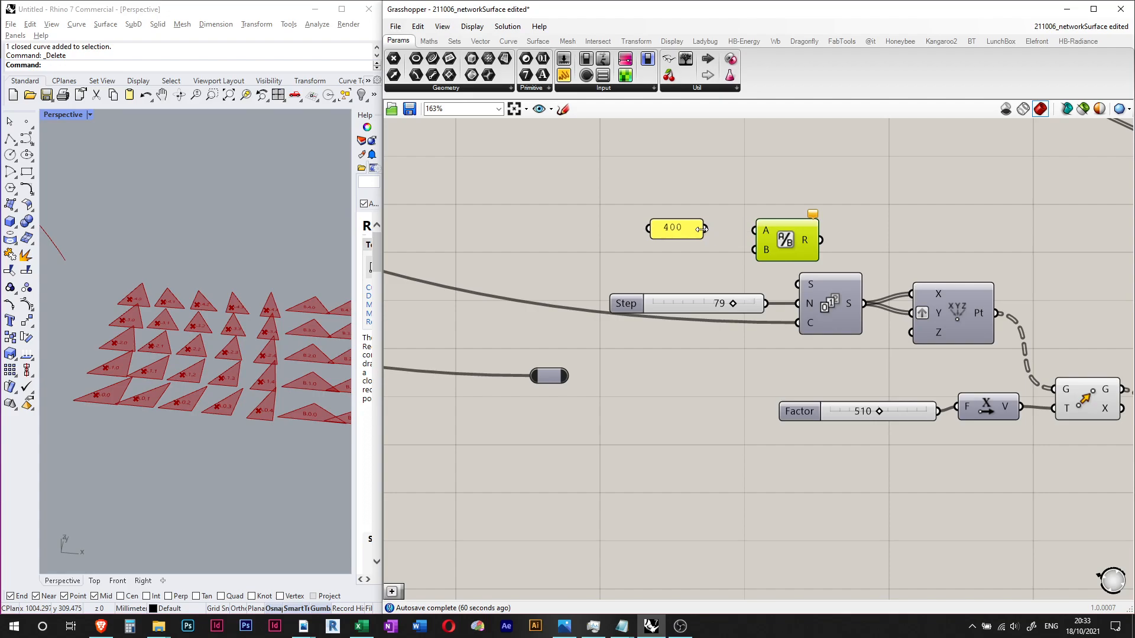
- Wire the 400 panel into the Division's A input and the V Count relay into its B input
left_click_drag(706, 229, 627, 259)
scroll(659, 270, "down", 8)
right_click_drag(549, 227, 779, 335)
scroll(569, 281, "up", 6)
scroll(431, 211, "down", 4)
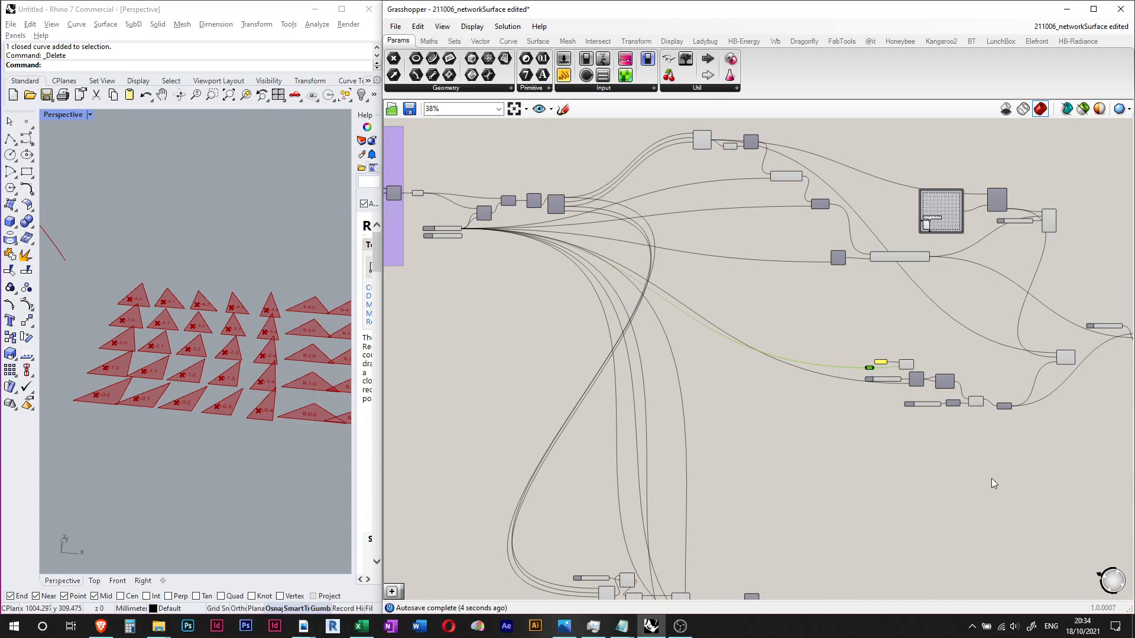
scroll(950, 388, "up", 6)
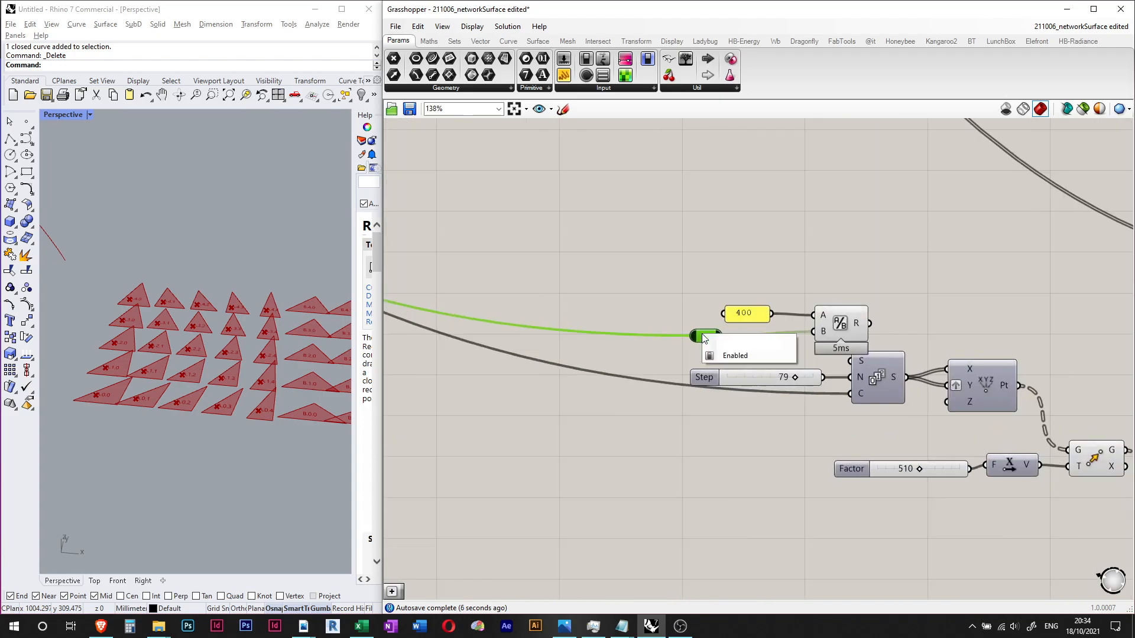
- Group the relay feeding the Division component and name the group V Count
left_click(708, 343)
left_click(708, 341)
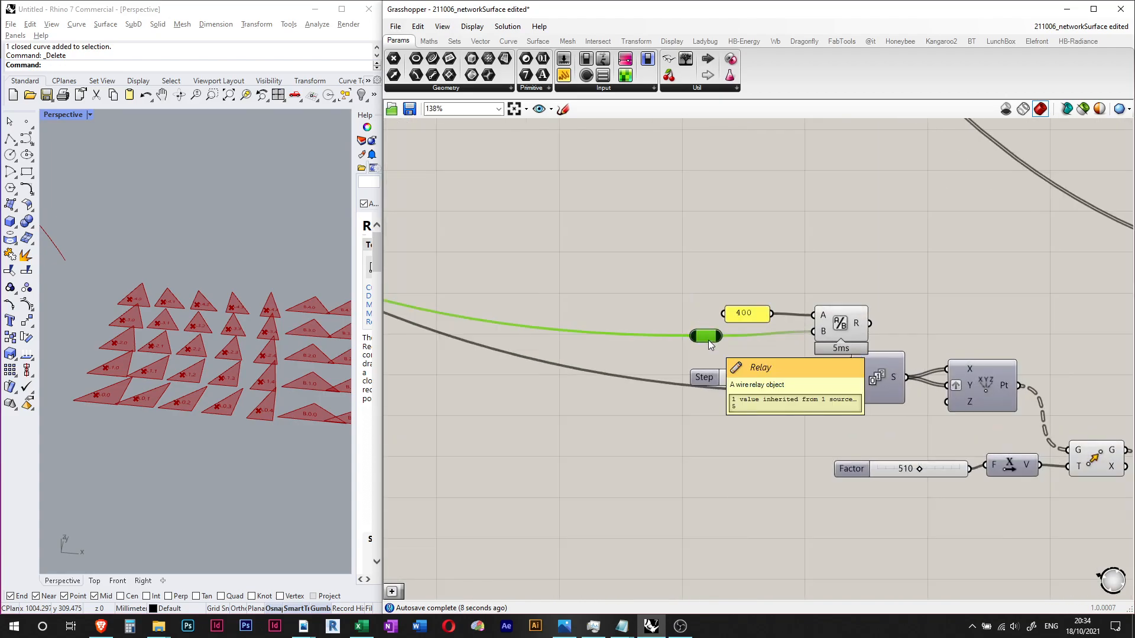
key("ctrl+g")
right_click(708, 322)
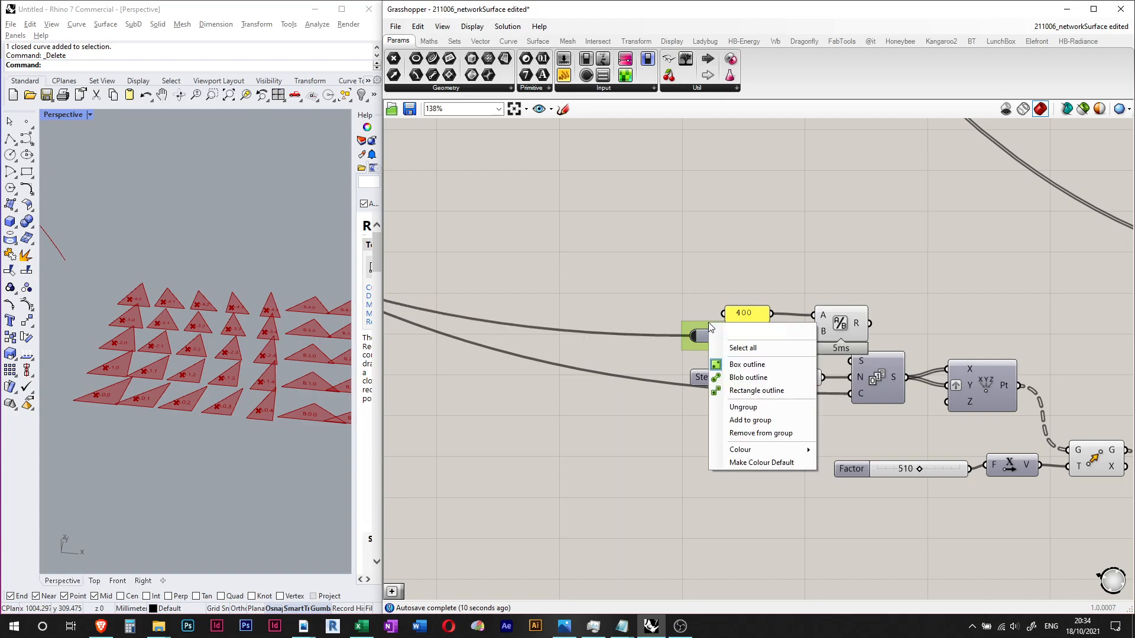
type("V Count")
key("Return")
left_click(718, 284)
- Space out the V Count relay, the 400 panel and the Division component so they line up clearly
left_click_drag(703, 342, 680, 339)
left_click(830, 243)
left_click_drag(842, 340, 812, 340)
left_click_drag(755, 314, 746, 314)
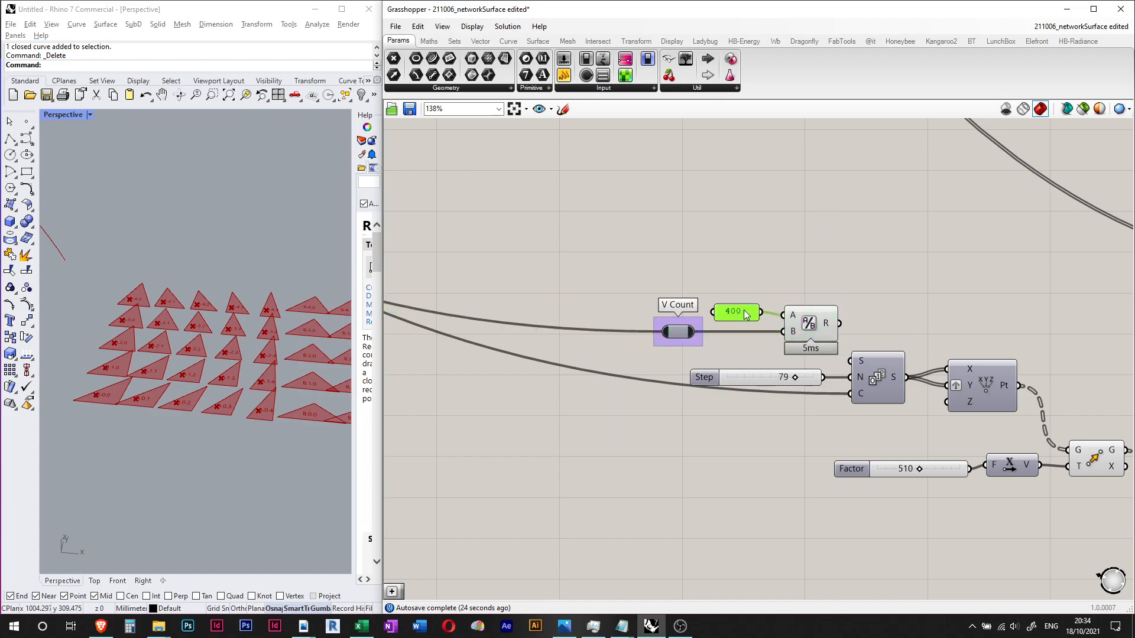
- Feed the Division result into the Series Step input in place of the Step slider, and set the freed slider to 55
left_click_drag(877, 316, 836, 272)
scroll(835, 273, "up", 3)
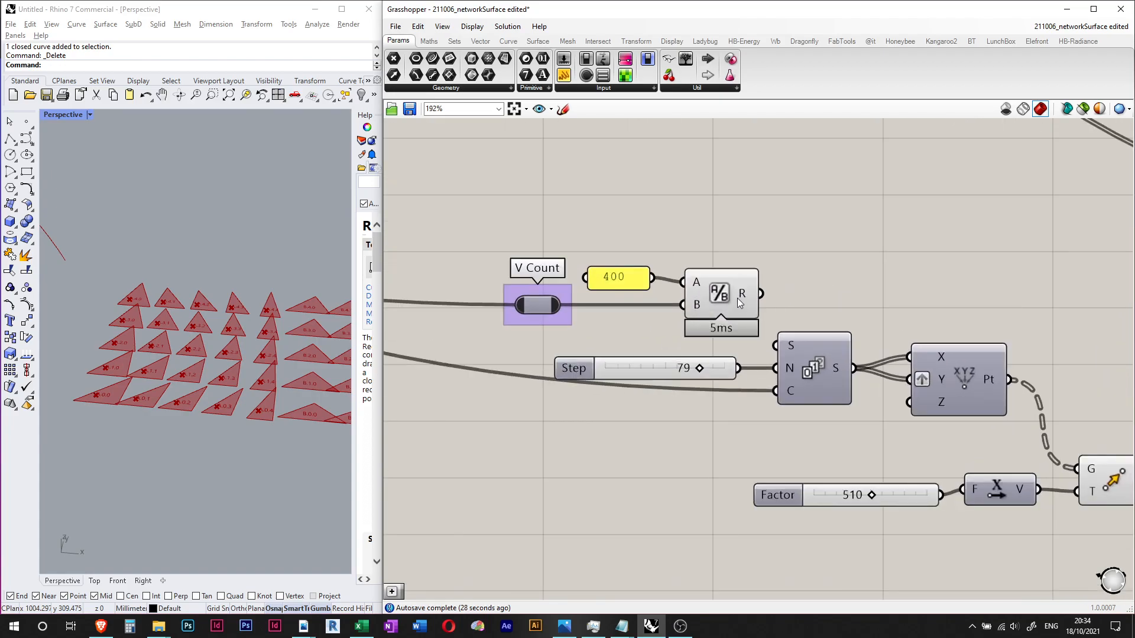
left_click_drag(763, 295, 777, 369)
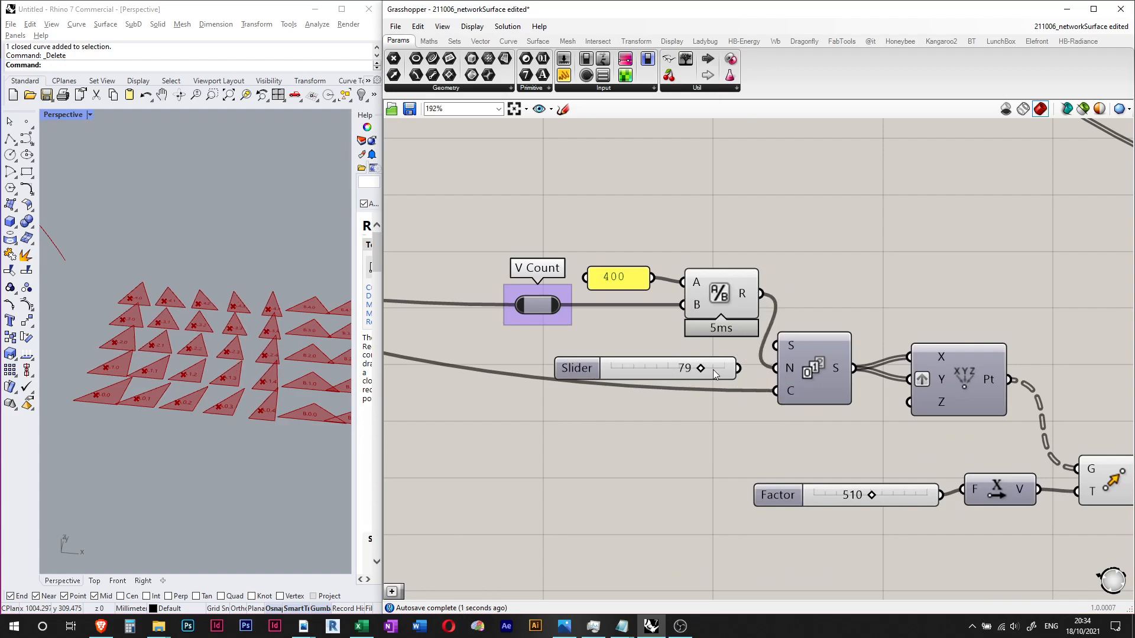
left_click_drag(700, 370, 640, 366)
- Set the V Count slider to 8 and check the spacing of the labelled triangles
scroll(875, 316, "down", 3)
scroll(736, 255, "down", 4)
right_click_drag(644, 215, 1055, 502)
right_click_drag(685, 310, 864, 305)
scroll(579, 339, "up", 5)
scroll(648, 354, "up", 3)
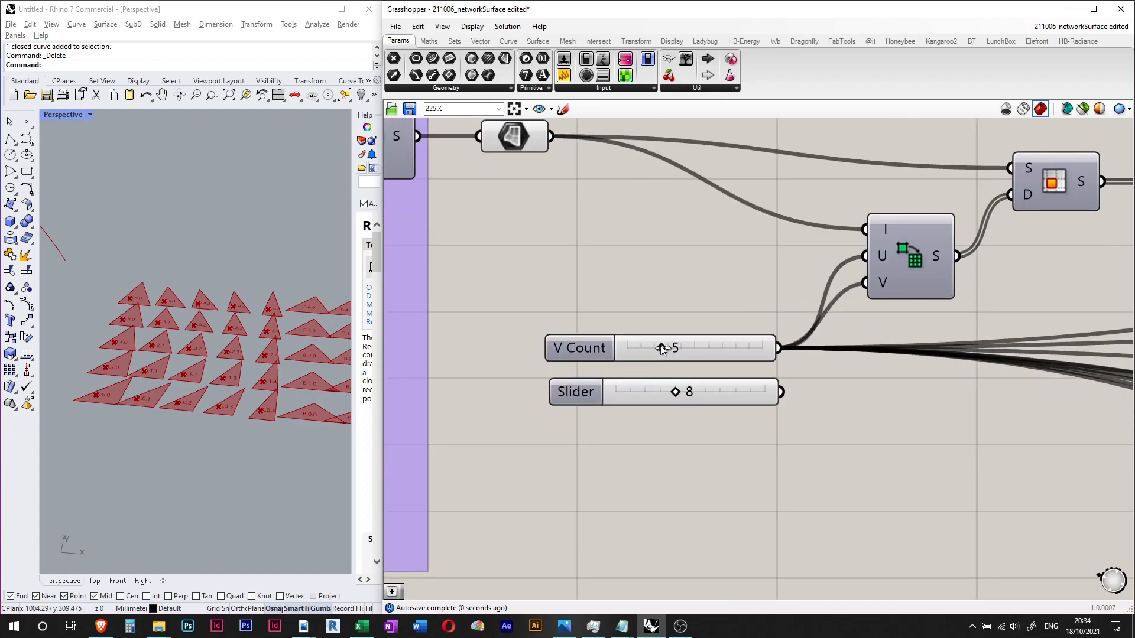
mouse_move(659, 348)
left_mouse_down()
mouse_move(642, 348)
mouse_move(735, 349)
mouse_move(659, 350)
mouse_move(692, 350)
mouse_move(674, 350)
left_mouse_up()
right_click_drag(177, 385, 123, 303)
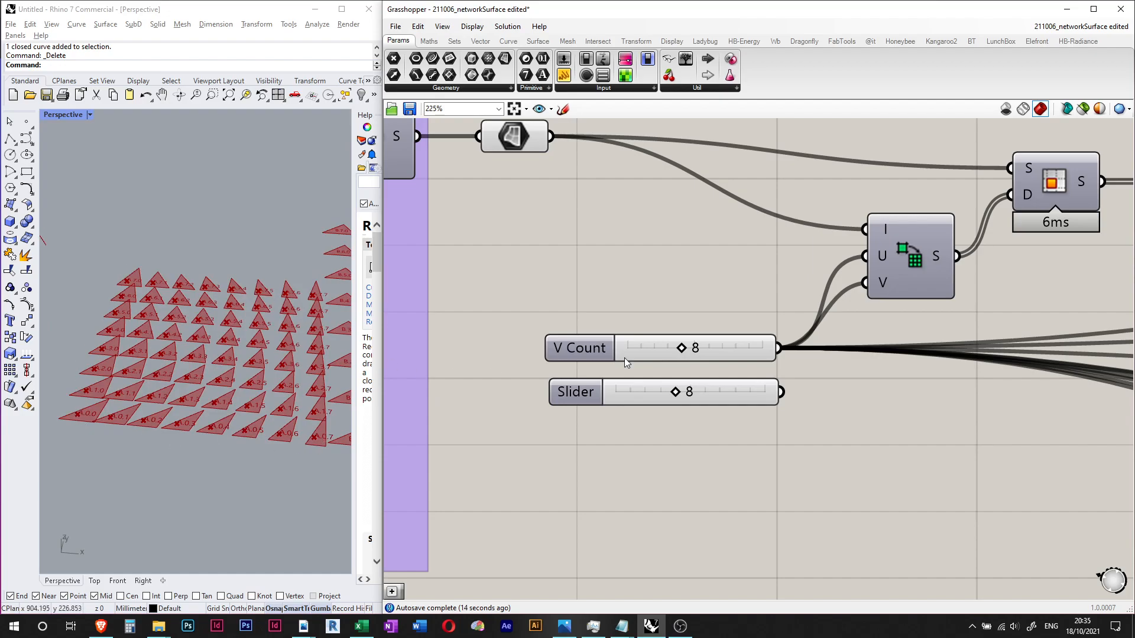
- Try a V Count of 3, then set it to 10 and check the triangle layouts
left_click_drag(679, 351, 647, 350)
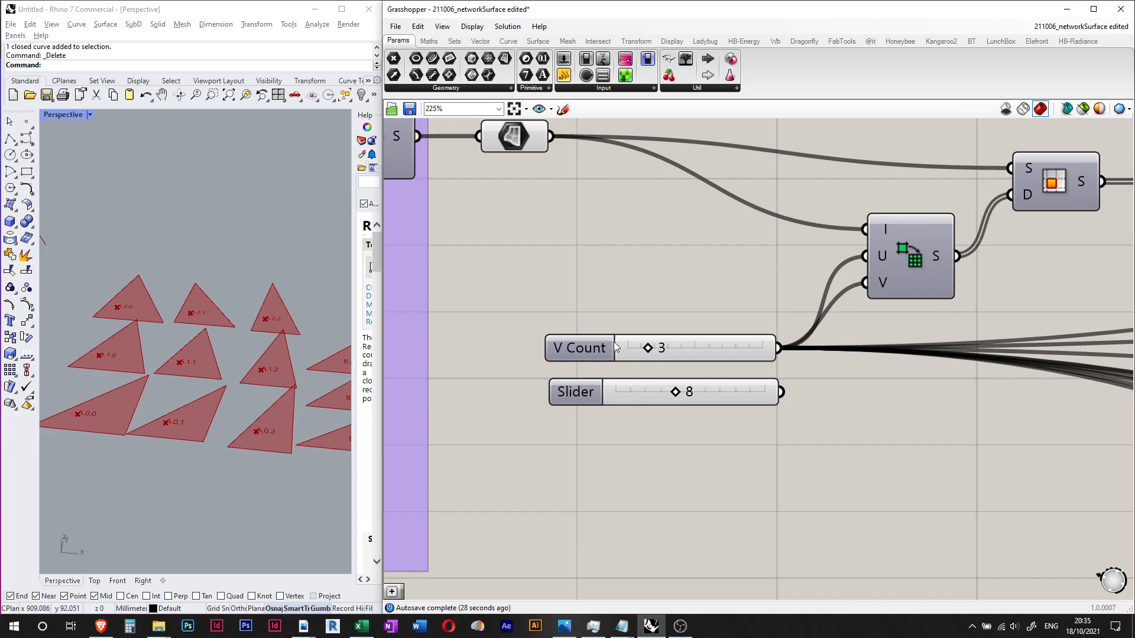
left_click_drag(649, 349, 698, 348)
right_click_drag(349, 416, 177, 427)
scroll(177, 440, "up", 5)
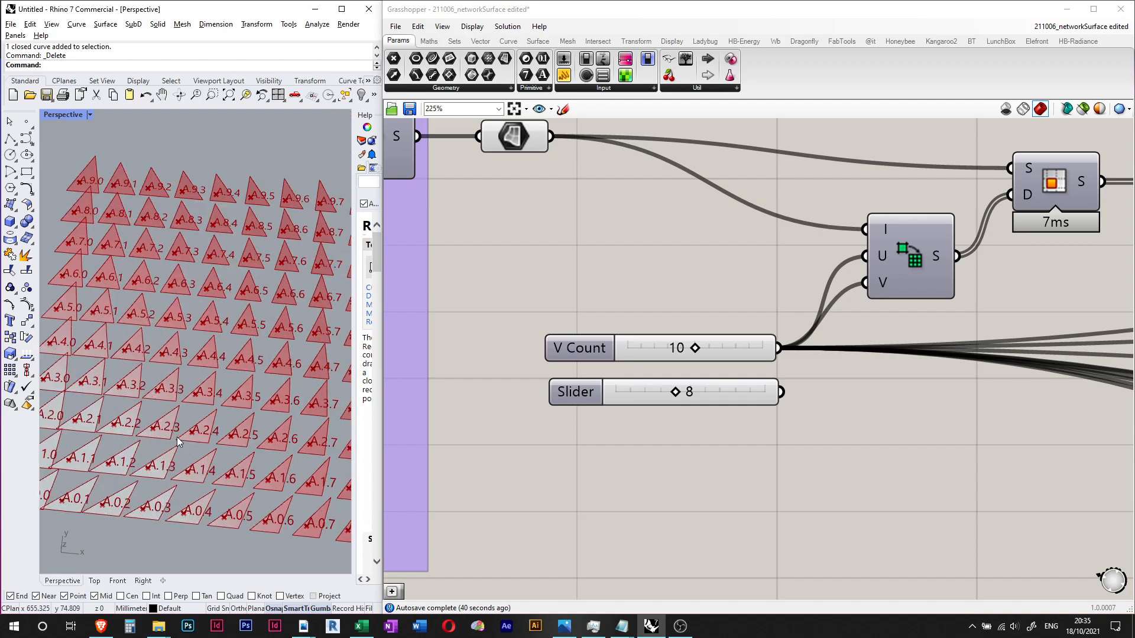
scroll(177, 440, "down", 3)
scroll(549, 281, "down", 3)
- Set the panel feeding the Division's A input to 450
scroll(504, 271, "down", 3)
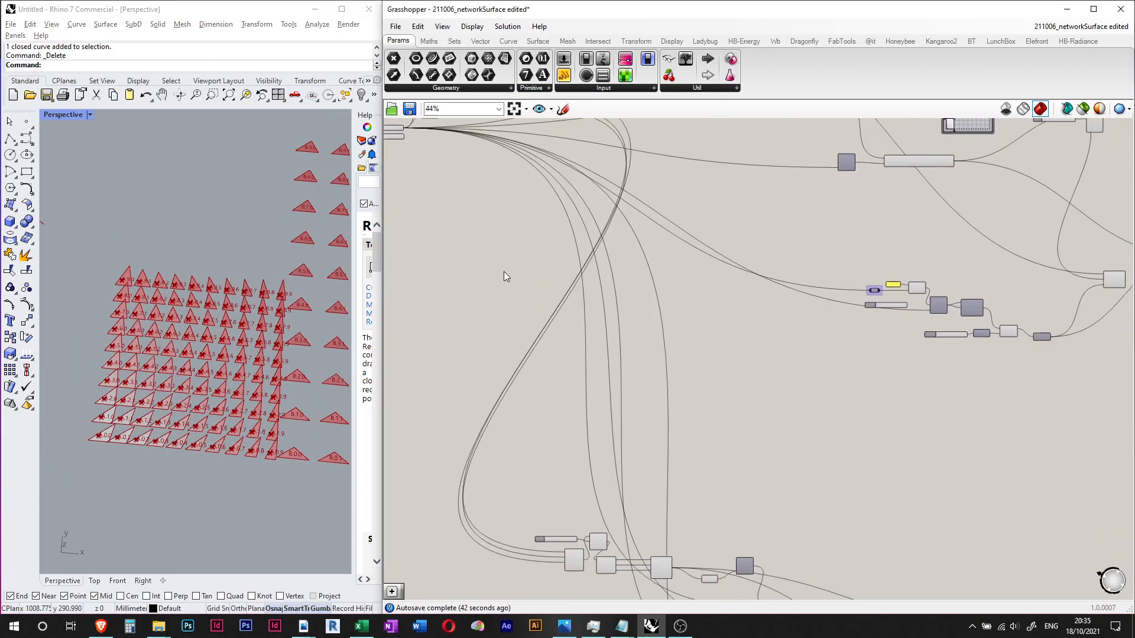
scroll(904, 299, "up", 6)
double_click(838, 317)
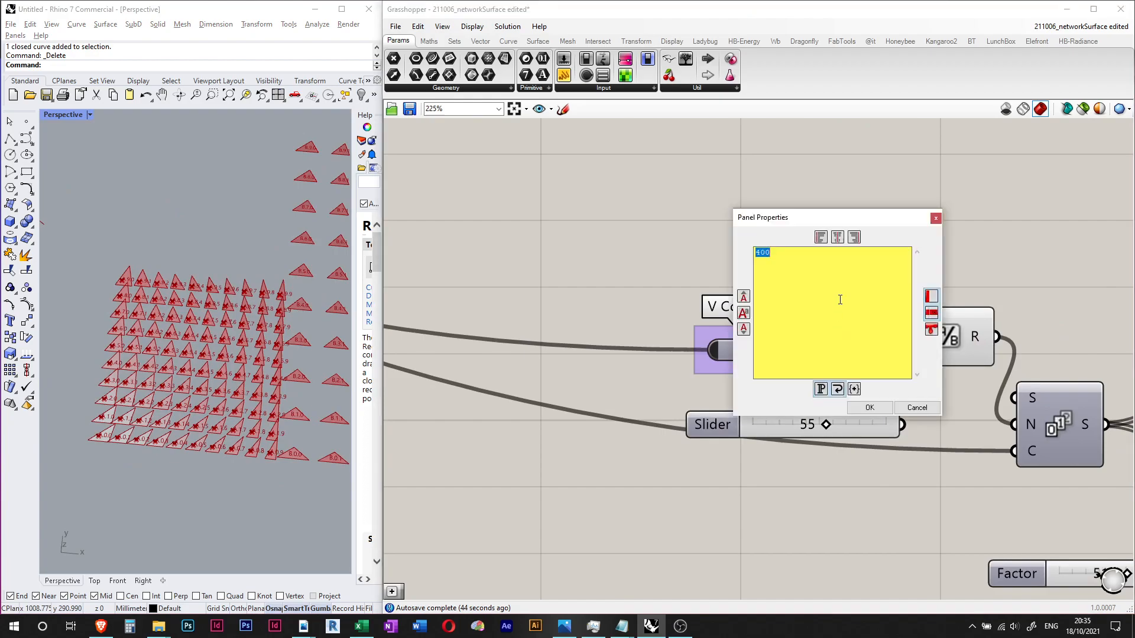
type("450")
key("Return")
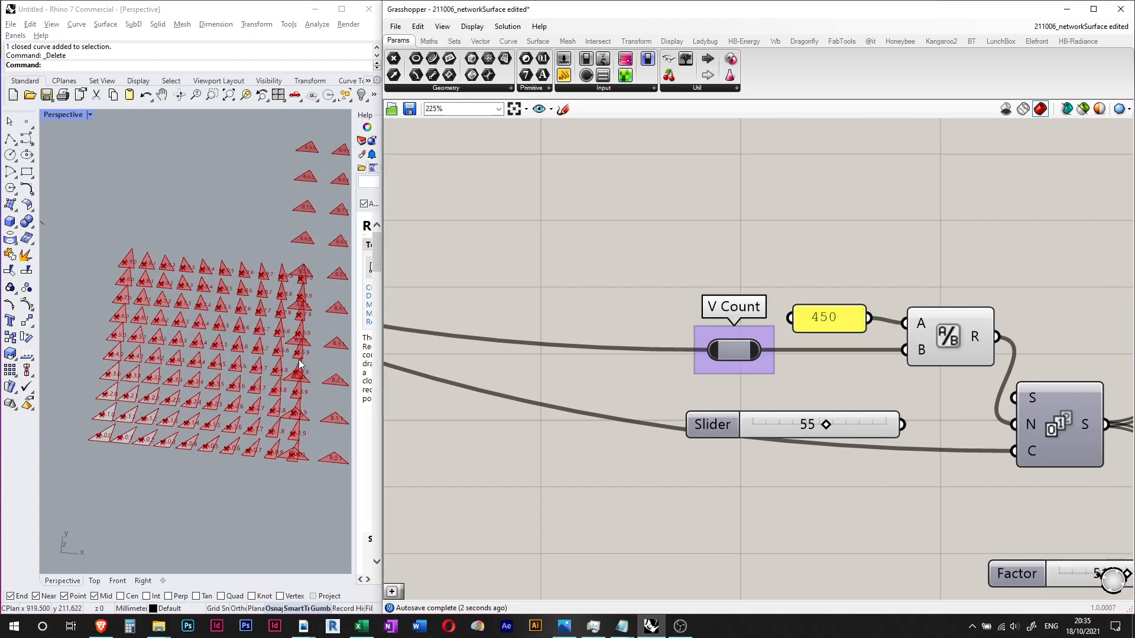
- Examine the horizontal and vertical spacing of the A and B triangle layouts and where they meet
scroll(300, 361, "up", 6)
scroll(275, 328, "down", 6)
scroll(225, 411, "up", 3)
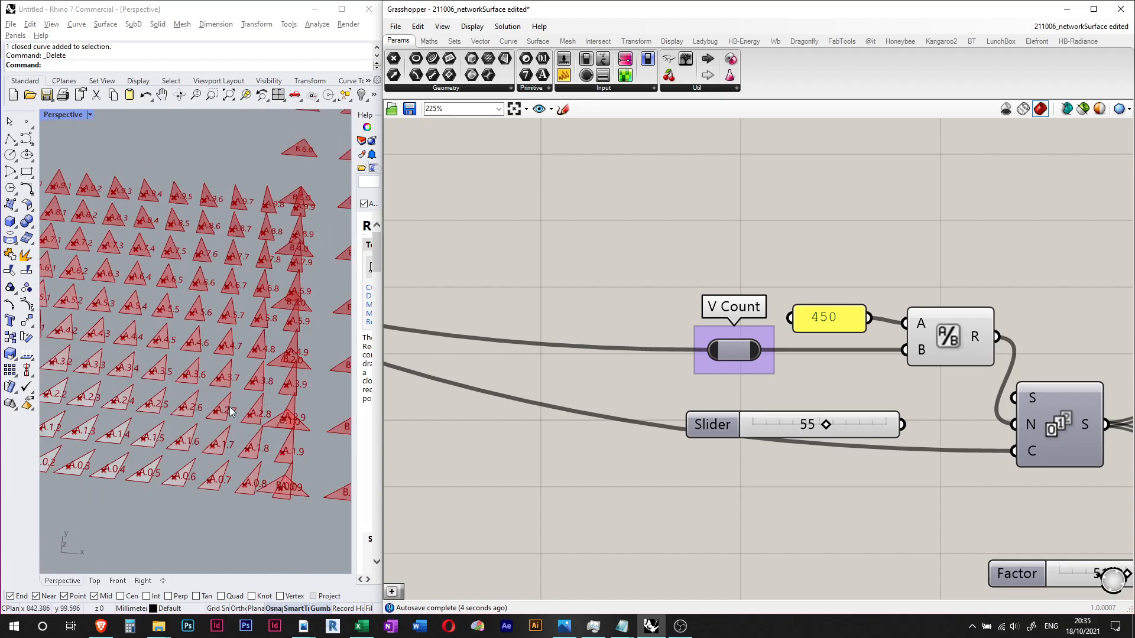
scroll(225, 411, "down", 4)
right_click_drag(227, 382, 182, 385)
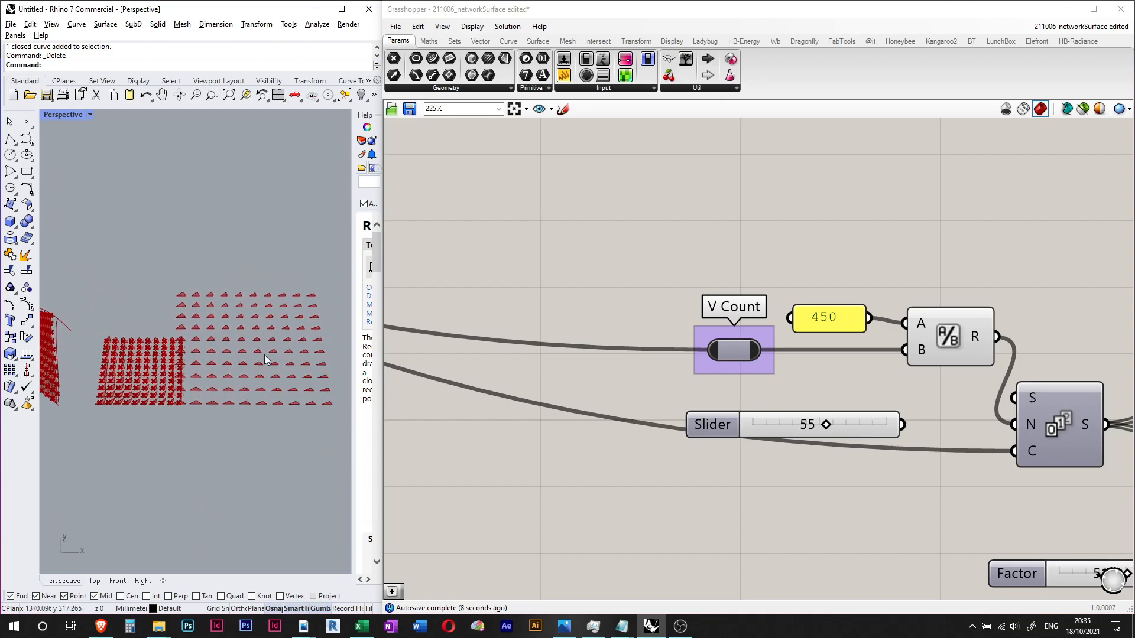
scroll(264, 354, "up", 2)
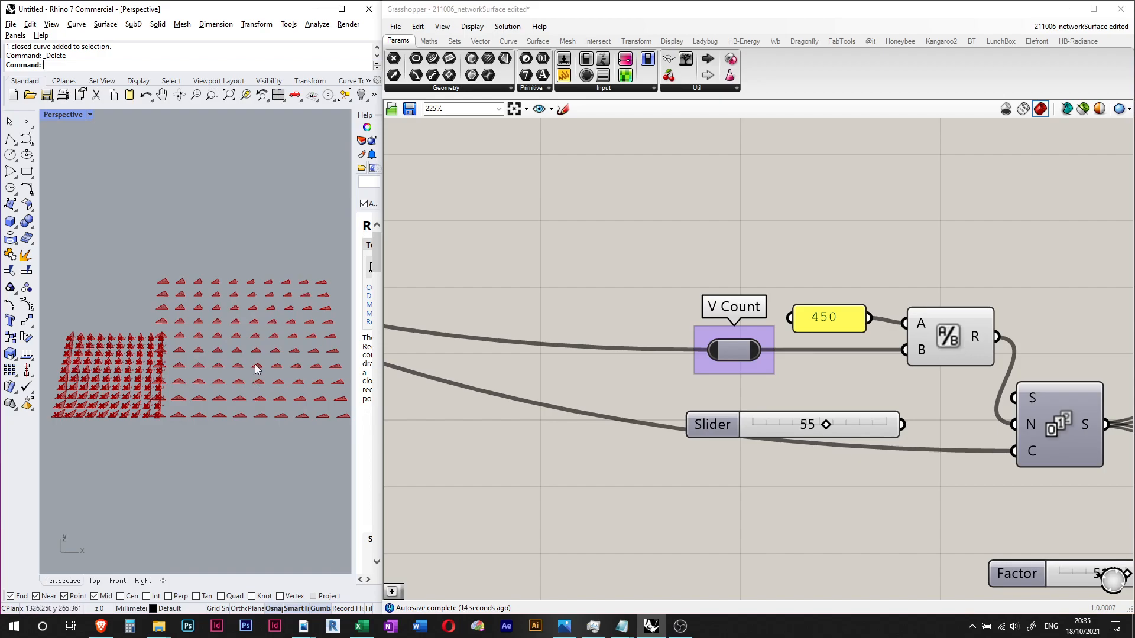
right_click_drag(265, 344, 208, 376)
scroll(162, 363, "down", 4)
scroll(144, 329, "up", 6)
scroll(188, 409, "up", 2)
scroll(186, 408, "up", 4)
scroll(186, 408, "down", 6)
right_click_drag(214, 439, 194, 418, "shift")
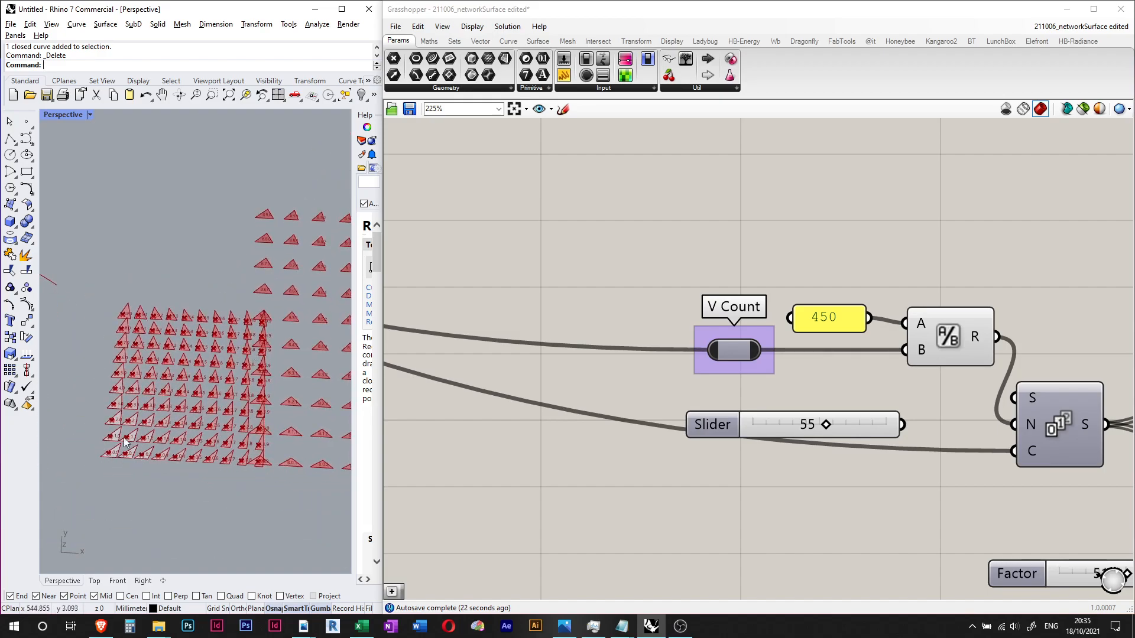
scroll(181, 415, "up", 3)
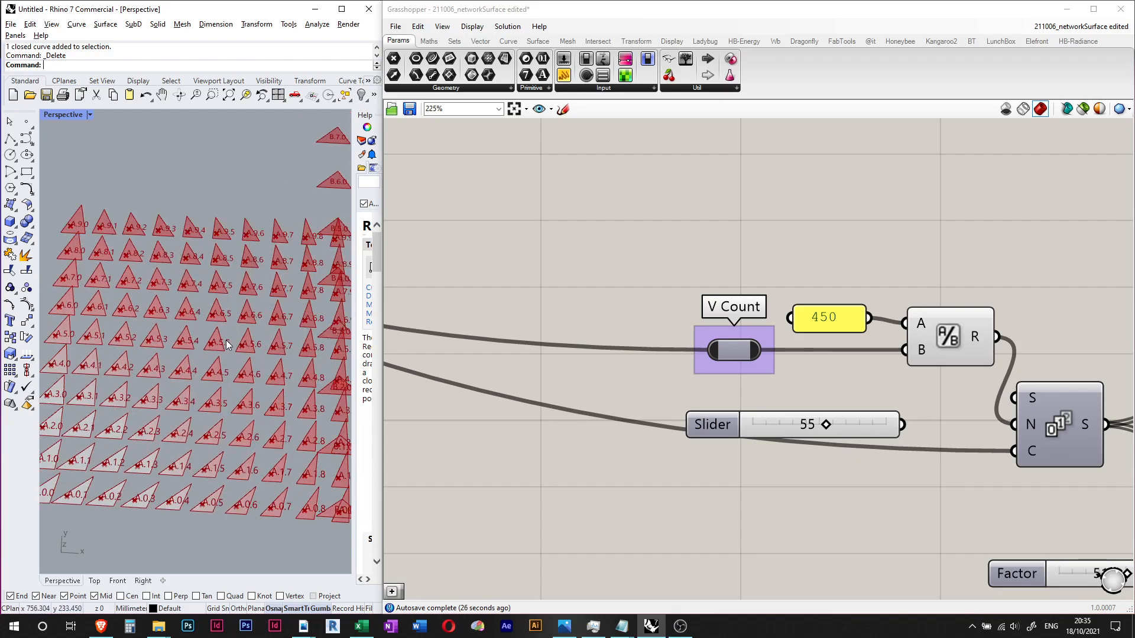
right_click_drag(219, 470, 218, 450)
scroll(142, 427, "up", 4)
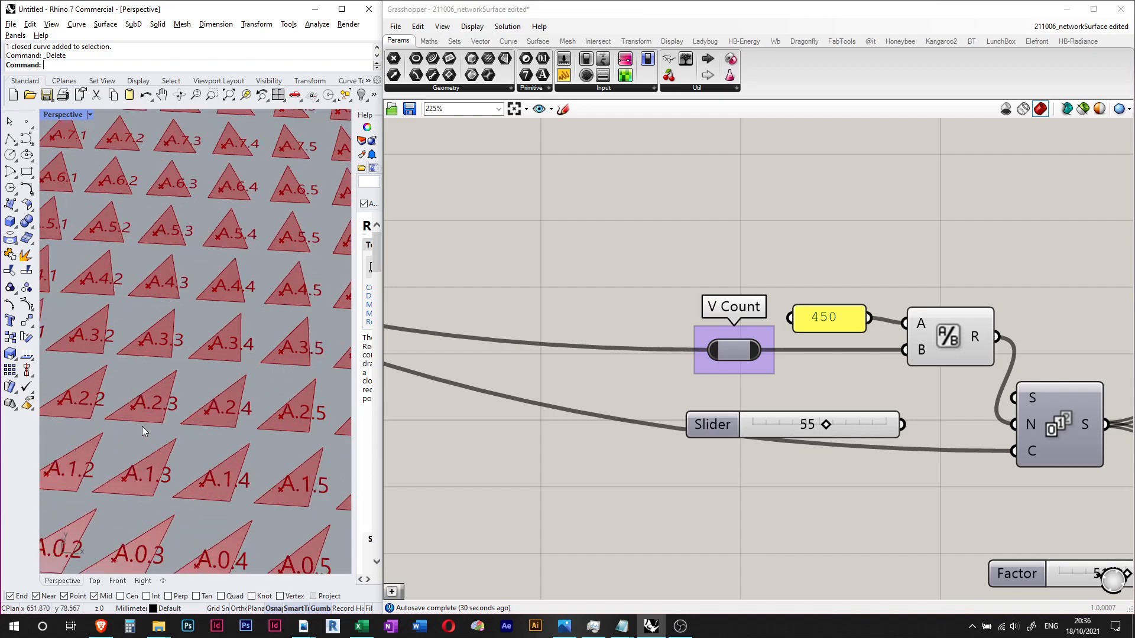
scroll(142, 427, "down", 4)
right_click_drag(146, 405, 173, 398, "shift")
- Move the unused slider above the V Count group and tidy the Division and Series components to make room
left_click(717, 262)
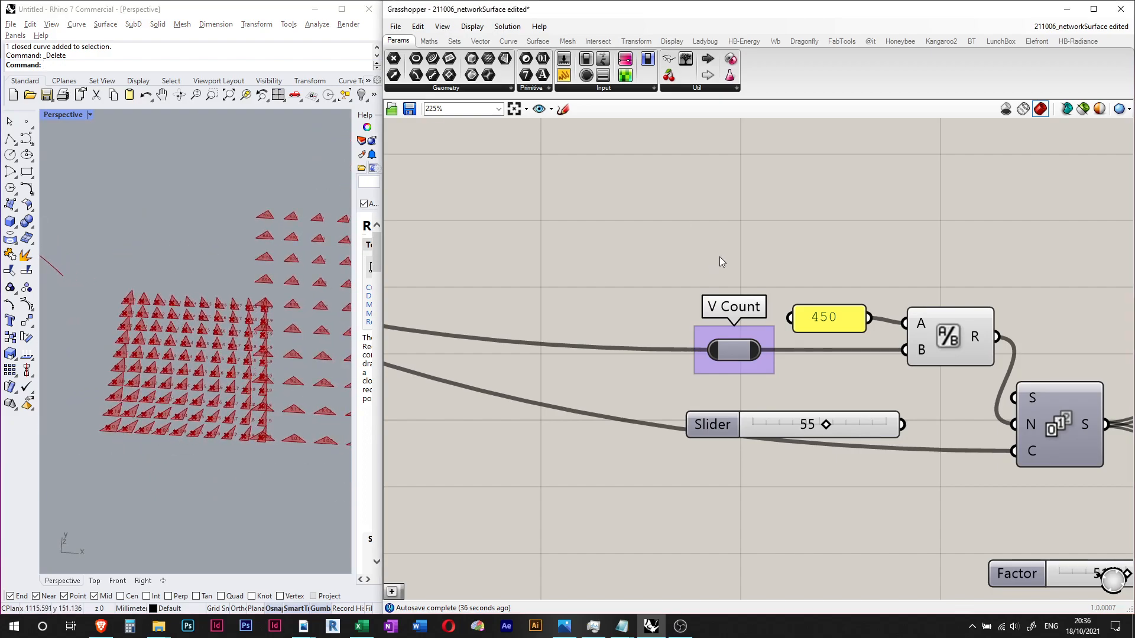
right_click_drag(888, 266, 747, 153)
left_click_drag(712, 321, 724, 144)
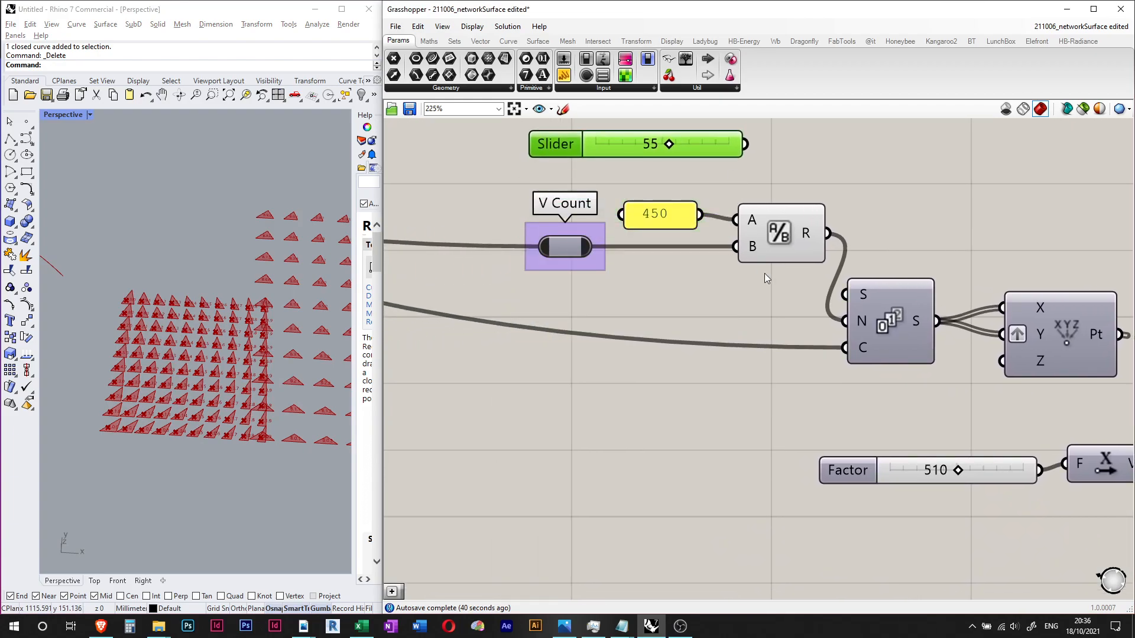
left_click_drag(769, 177, 512, 289)
left_click_drag(782, 239, 671, 248)
left_click_drag(873, 327, 792, 303)
left_click(777, 220)
- Duplicate the V Count relay, 450 panel, Division and Series chain, and wire the copied Series into Construct Point's Y input
scroll(764, 198, "down", 3)
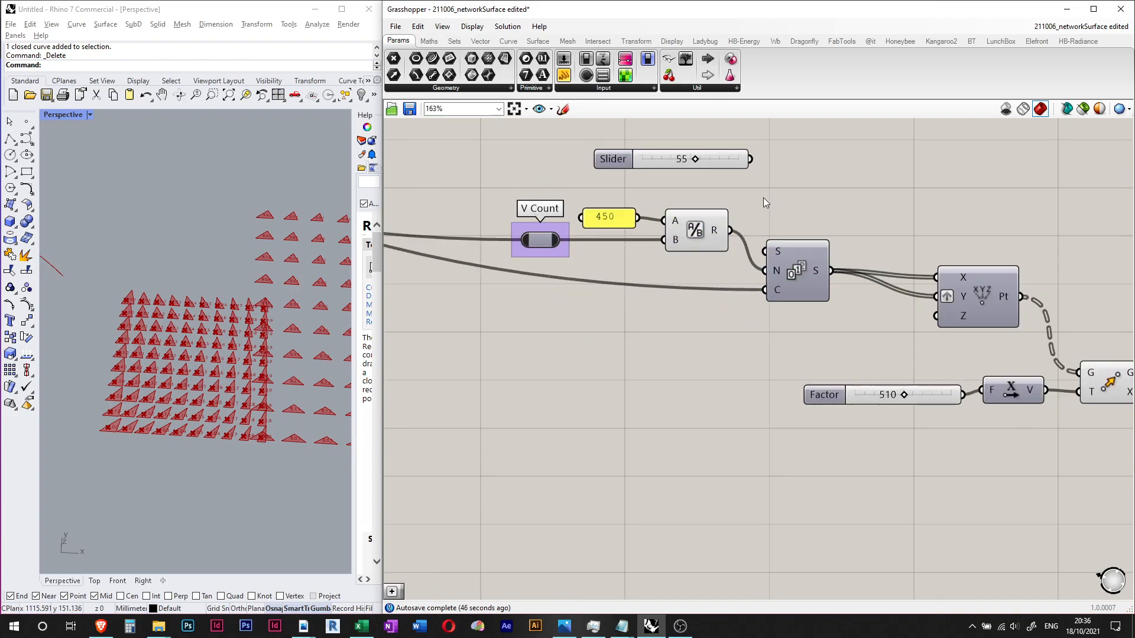
right_click_drag(764, 198, 792, 208)
left_click_drag(877, 190, 497, 356)
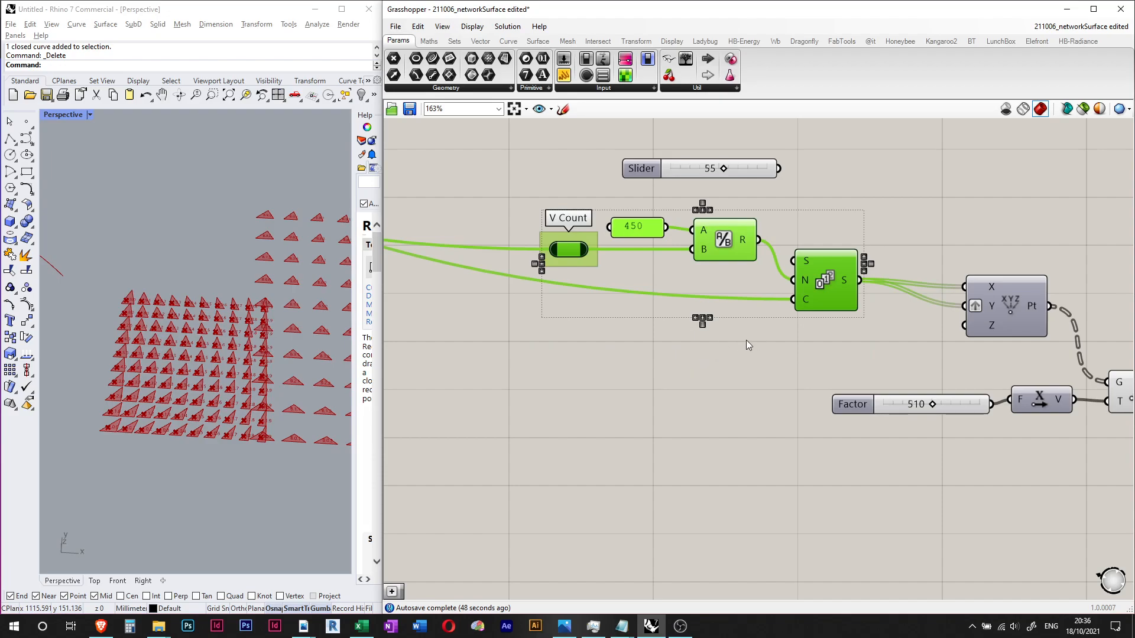
left_click_drag(840, 290, 965, 306)
left_click(871, 338)
- Set the panel feeding the copied Division's A input in the Y spacing chain to 320
right_click_drag(582, 321, 698, 313)
double_click(687, 317)
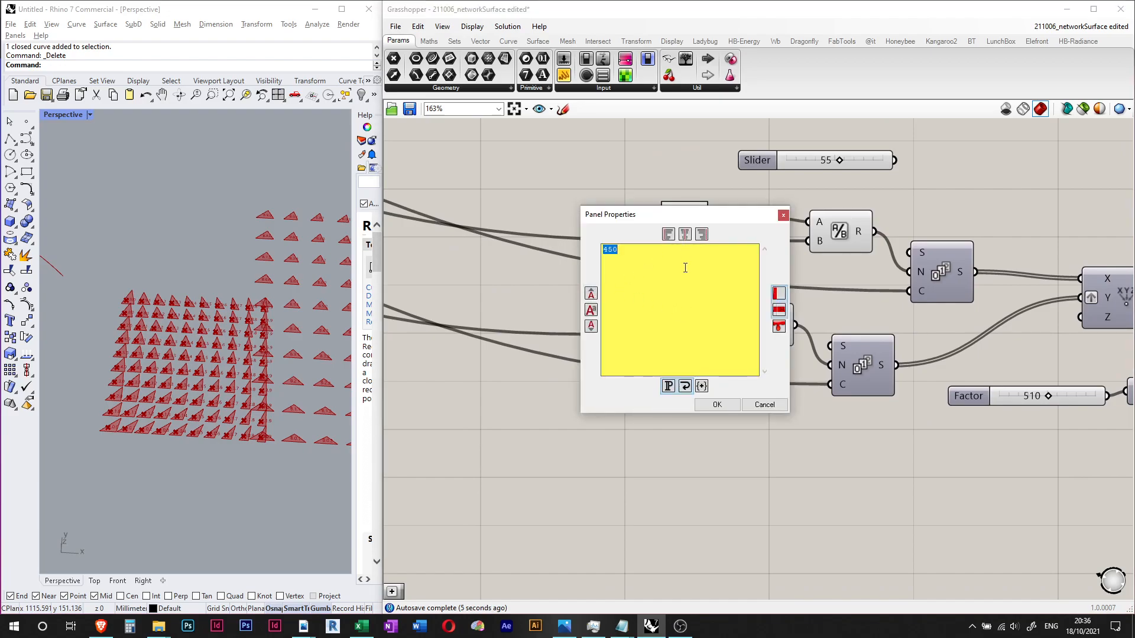
key("ctrl+Return")
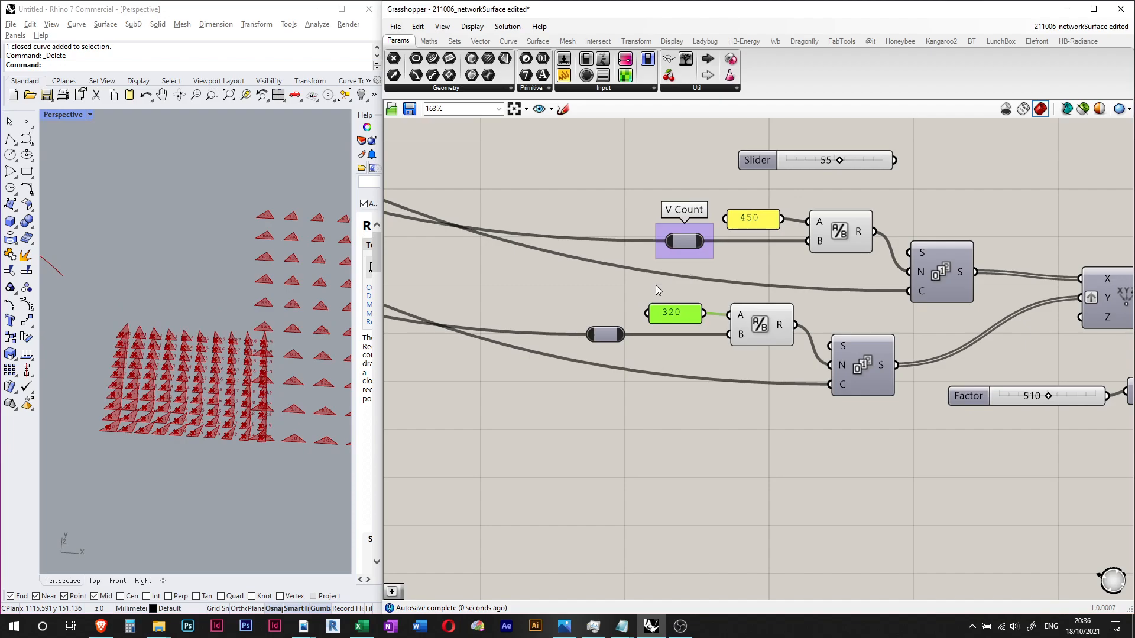
right_click_drag(163, 391, 194, 440)
scroll(188, 428, "up", 2)
scroll(220, 381, "up", 2)
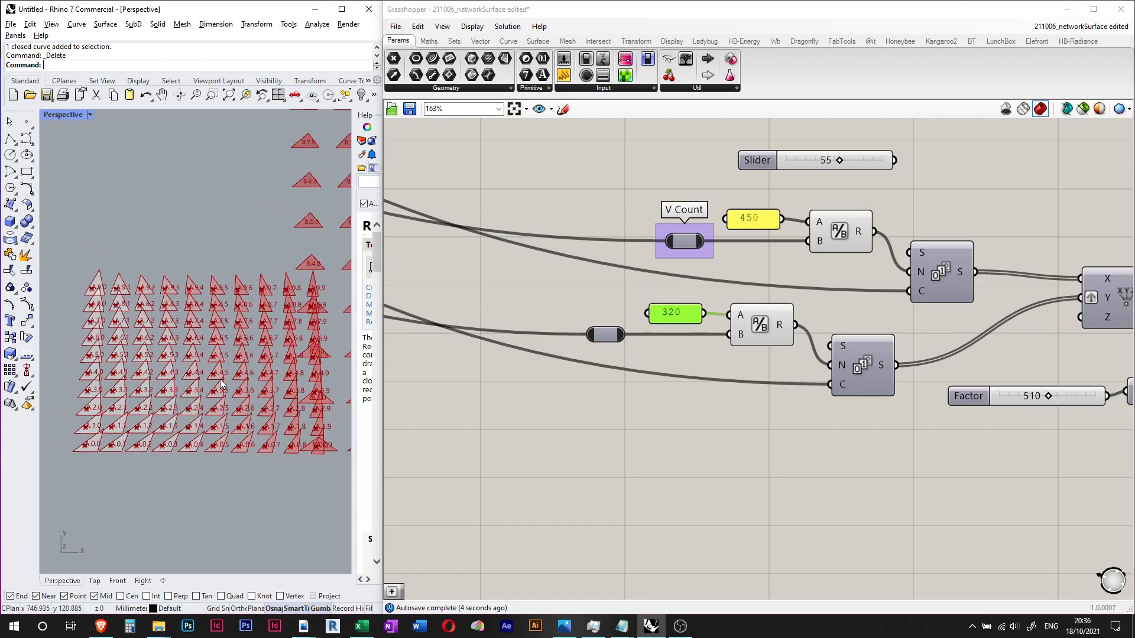
- Set the Y spacing Division's panel to 450 and the X spacing Division's panel to 320
double_click(696, 312)
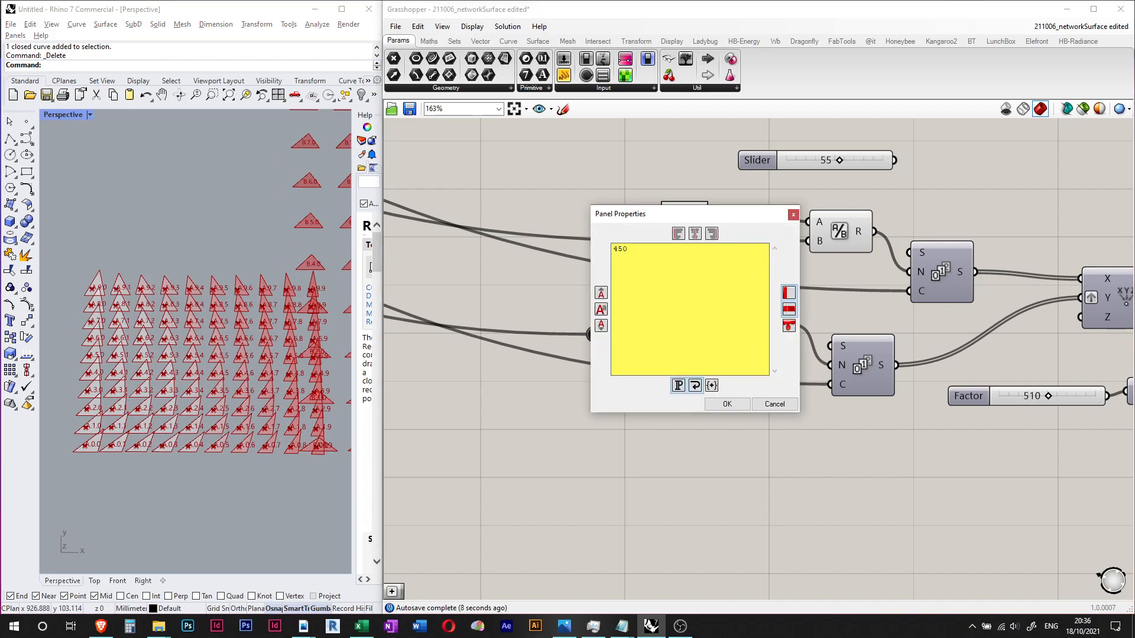
type("450")
key("Return")
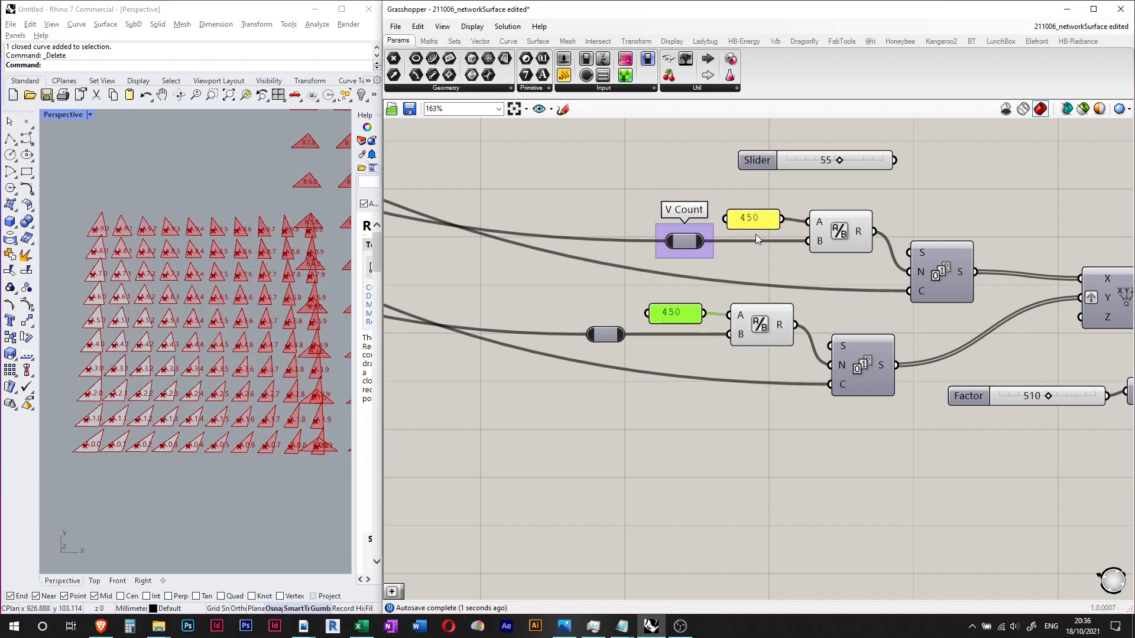
double_click(770, 219)
type("320")
key("Return")
right_click_drag(704, 271, 531, 245)
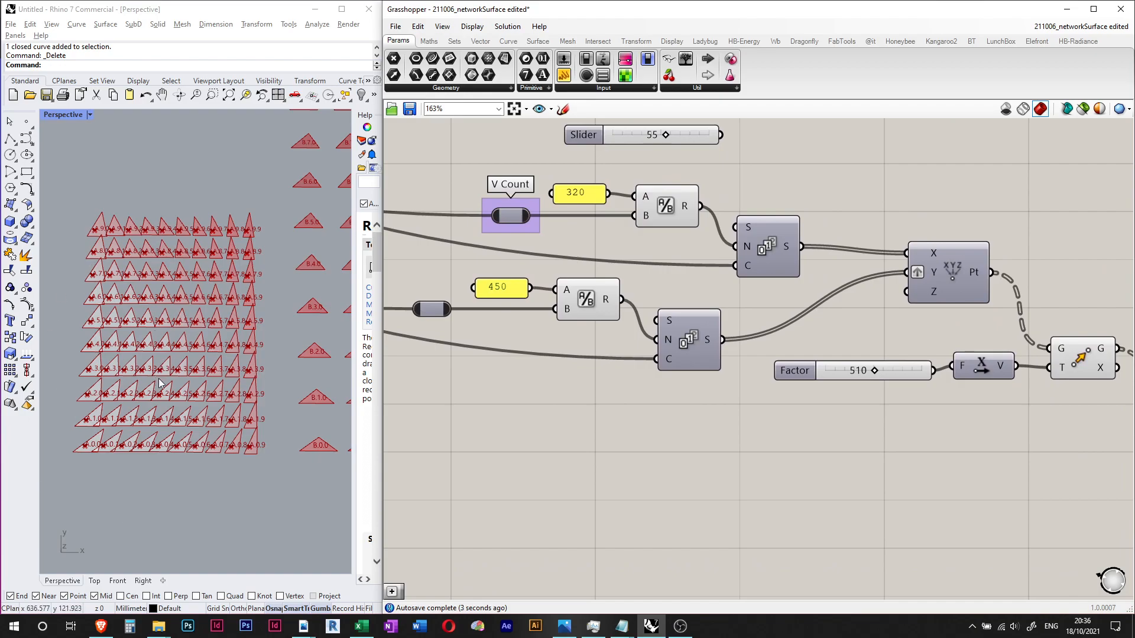
scroll(582, 223, "up", 4)
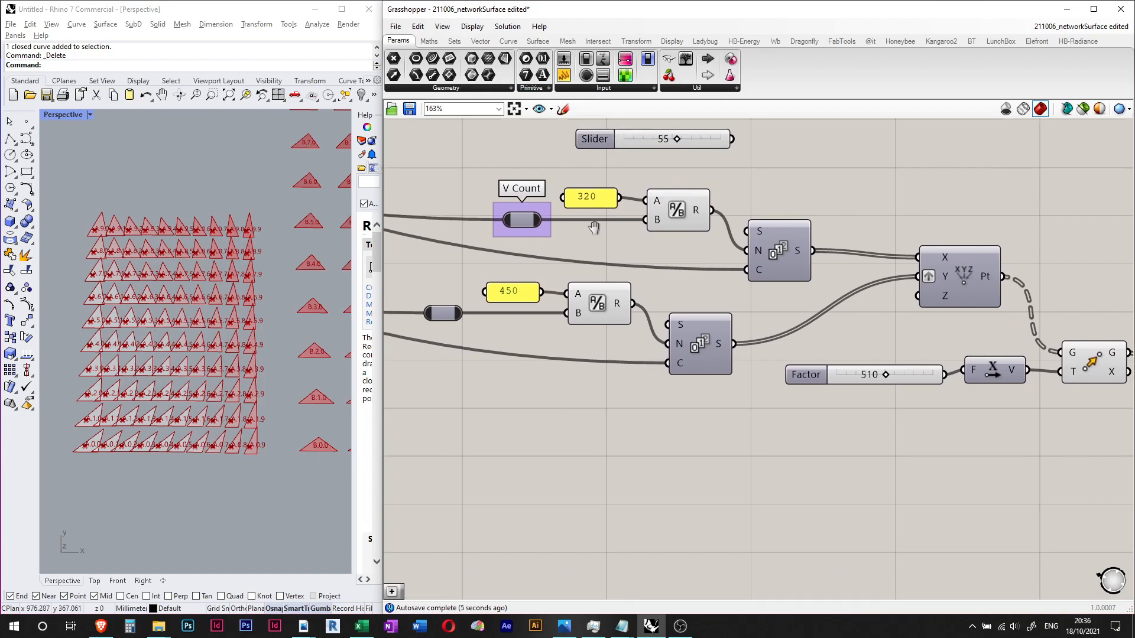
scroll(577, 346, "down", 3)
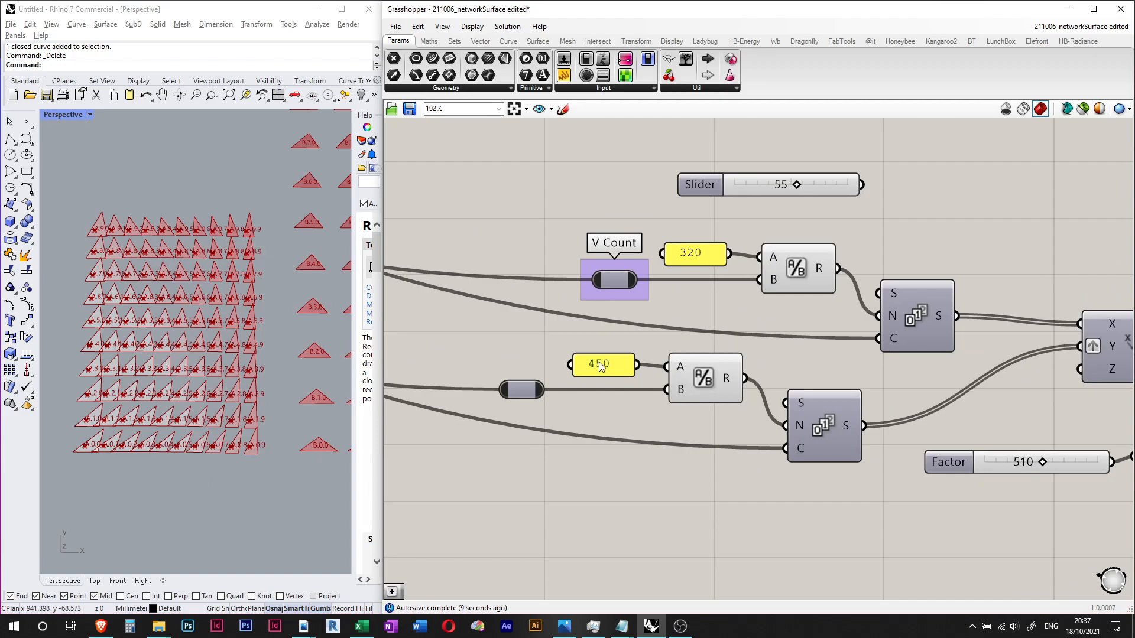
double_click(599, 363)
key("Escape")
right_click_drag(1059, 350, 772, 322)
scroll(836, 294, "down", 1)
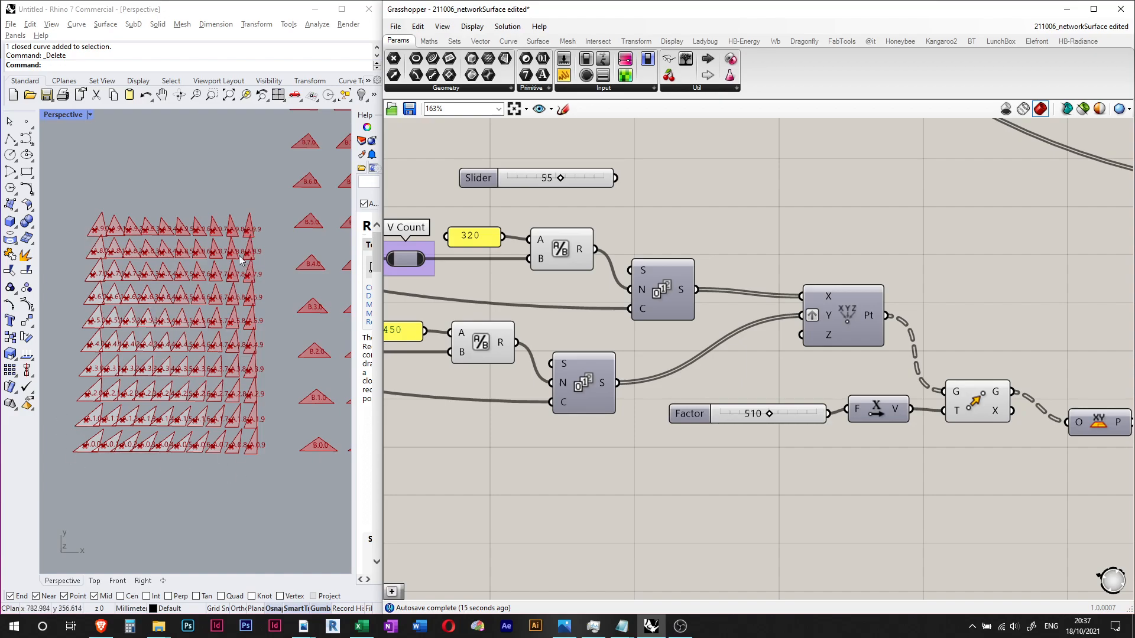
- Set the V Count slider to 5 to test the panel spacing with fewer surface divisions
scroll(670, 325, "down", 6)
right_click_drag(642, 304, 935, 433)
right_click_drag(427, 228, 749, 328)
scroll(489, 285, "up", 8)
left_click_drag(691, 350, 662, 343)
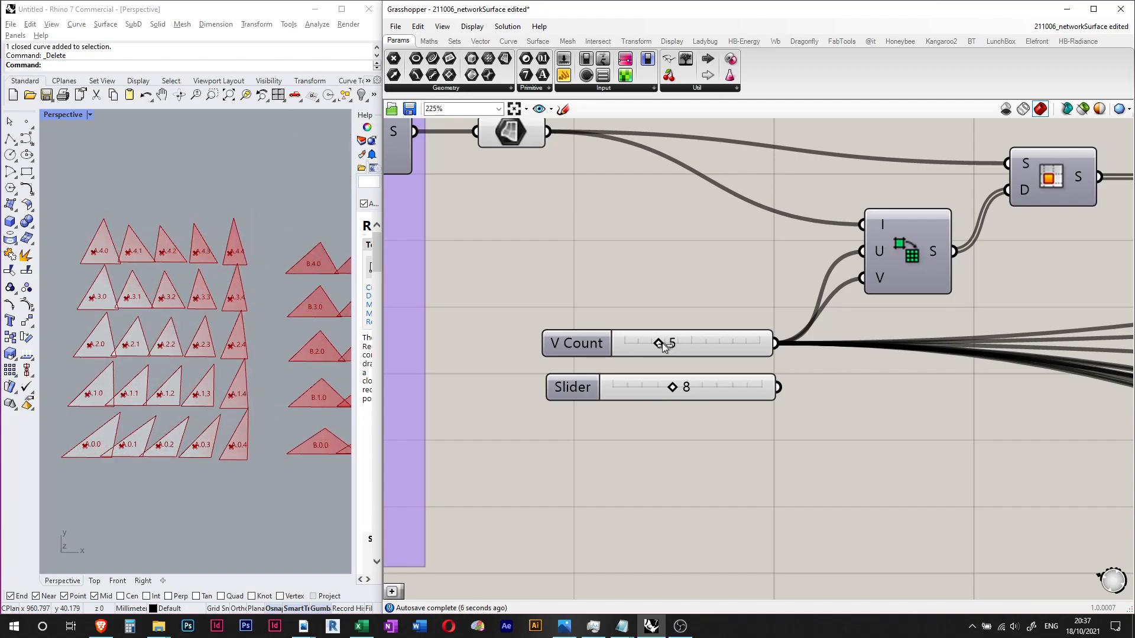
scroll(644, 292, "down", 8)
right_click_drag(762, 349, 308, 145)
scroll(677, 295, "up", 3)
scroll(694, 199, "up", 2)
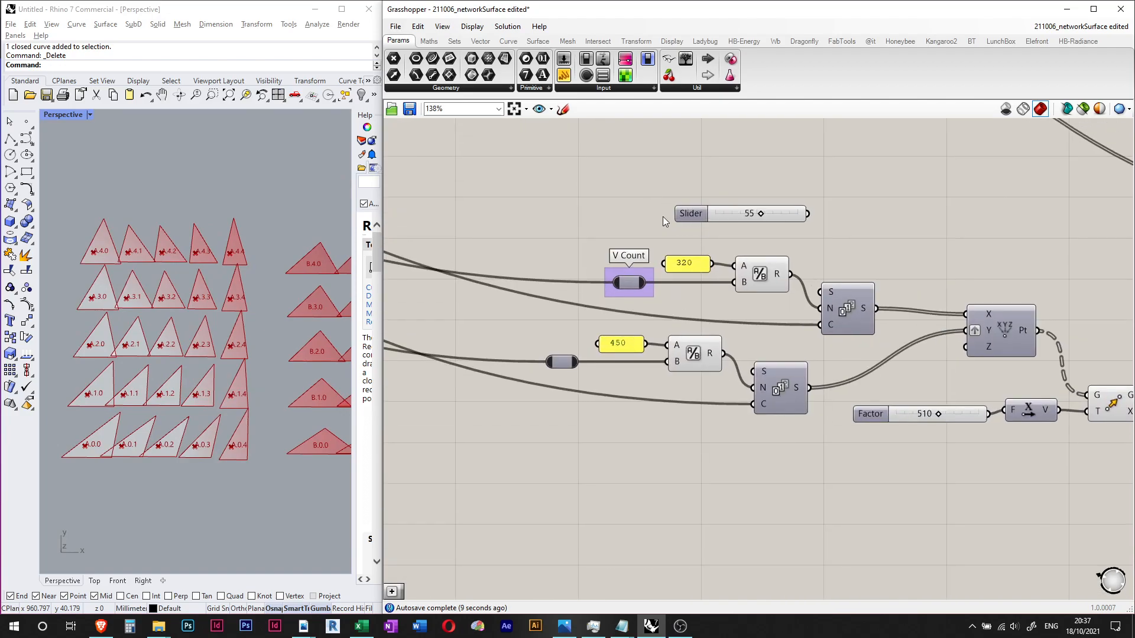
key("alt+Tab")
left_click(300, 199)
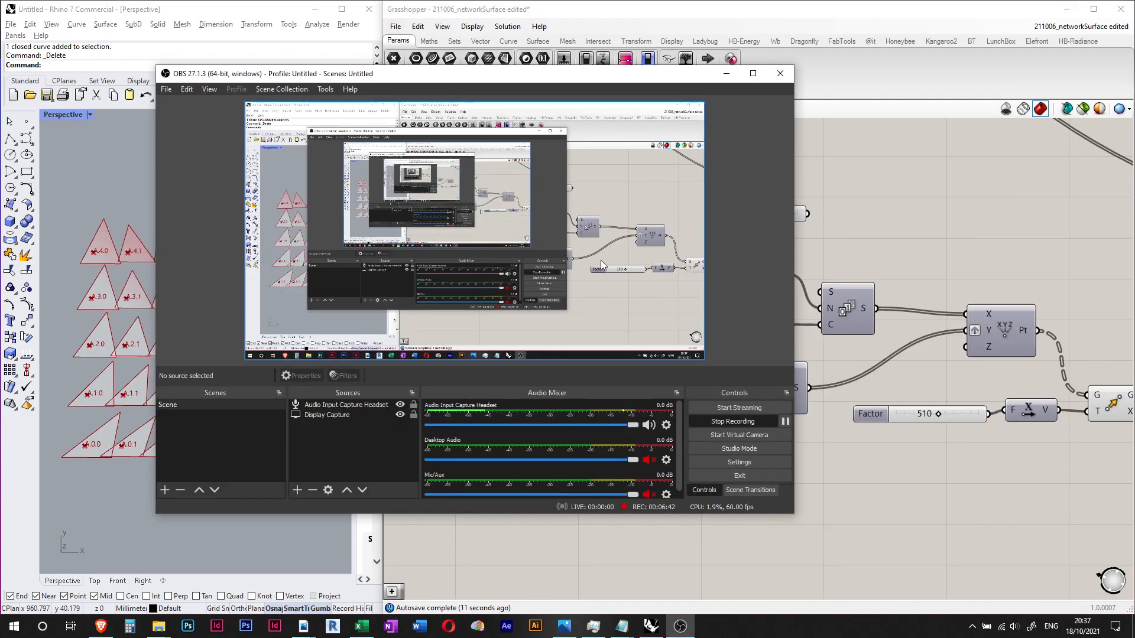
left_click(876, 170)
key("alt+Tab")
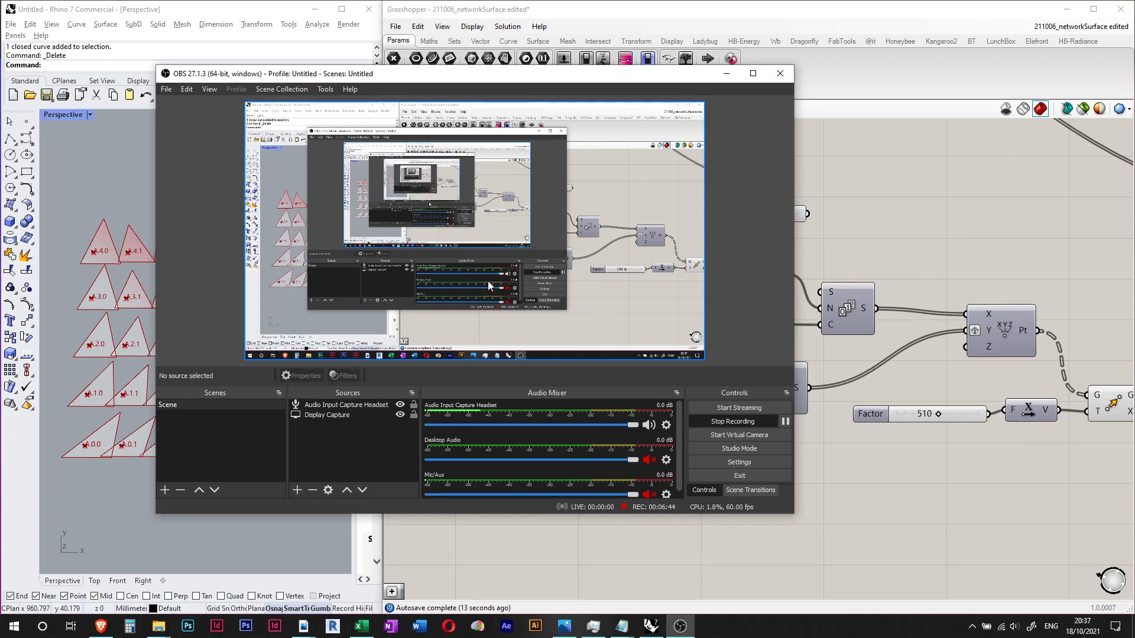